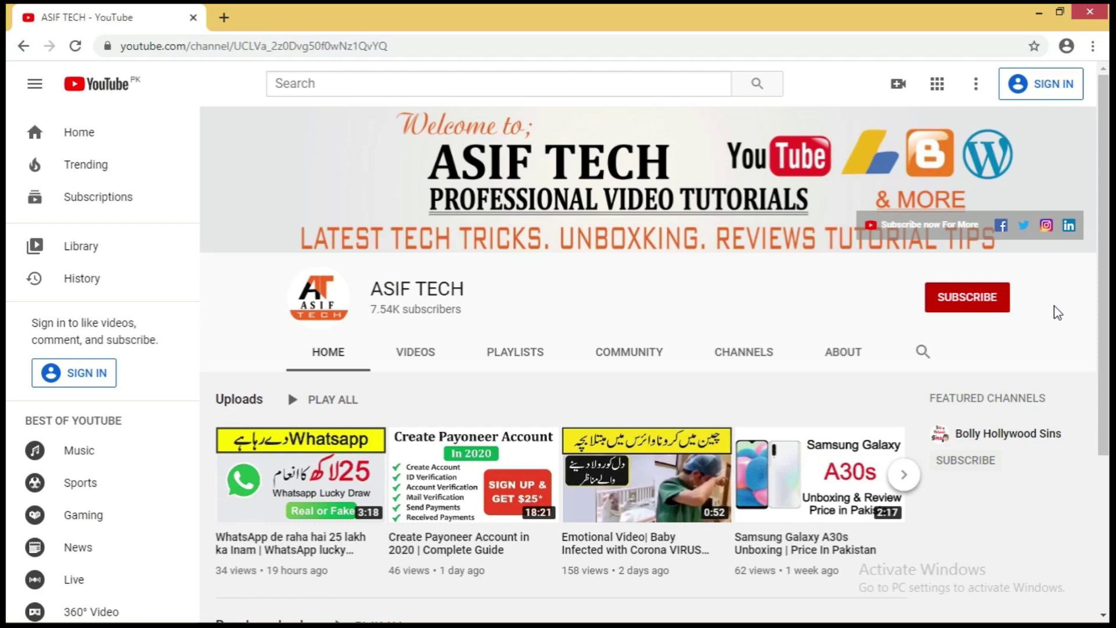
- Minimize the browser and open a maximized This PC window in File Explorer
click(1032, 11)
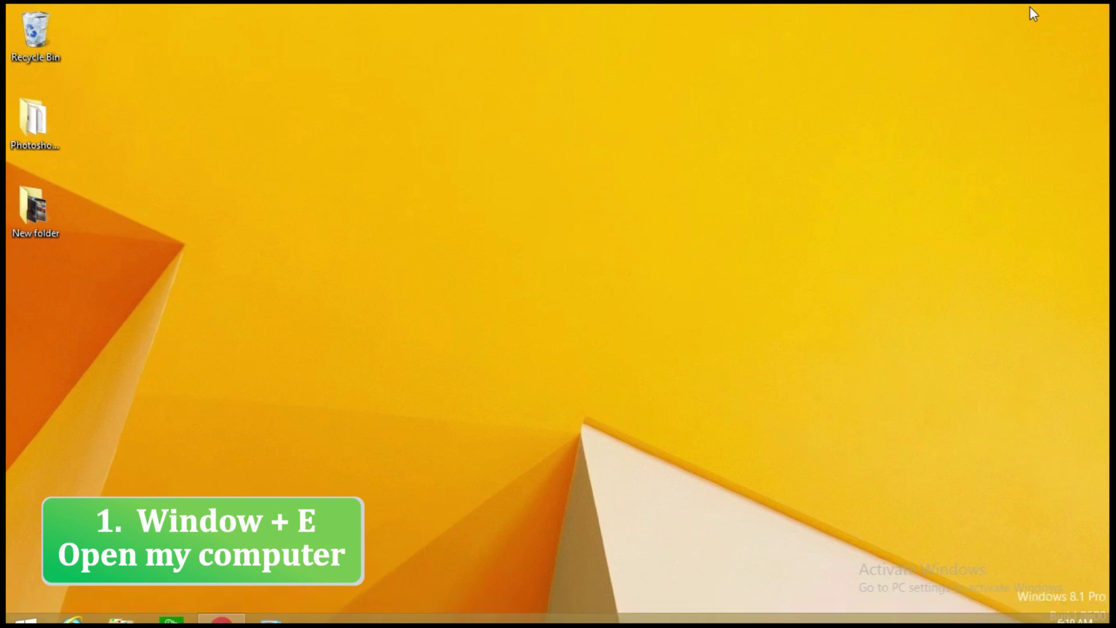
key(super+e)
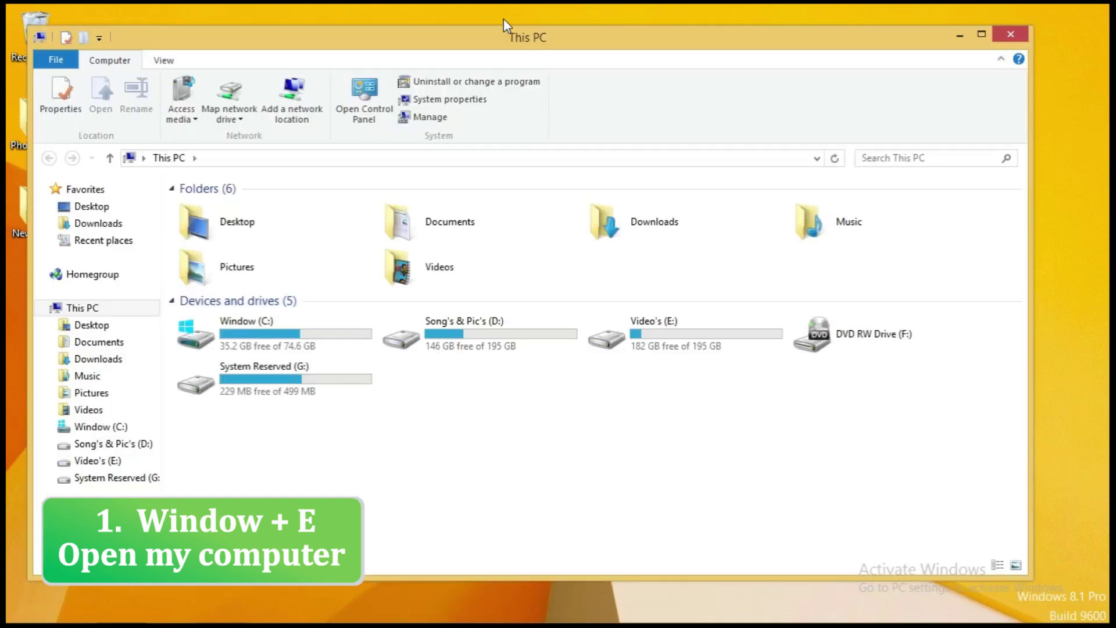
double_click(550, 37)
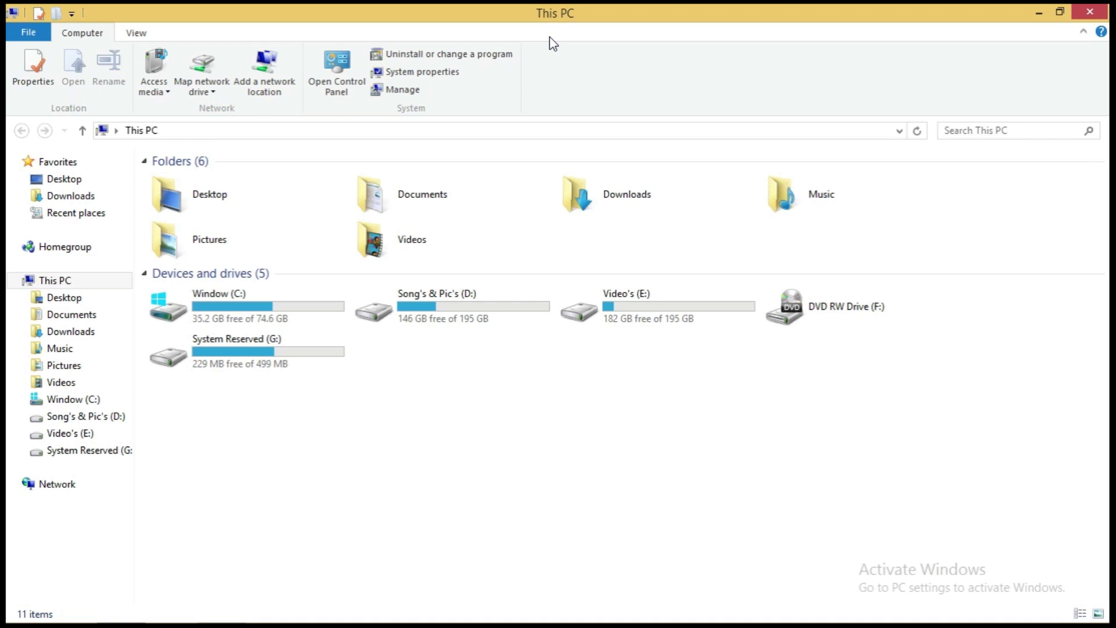
- Close the This PC window, reopen it once more, and close it again
click(1095, 14)
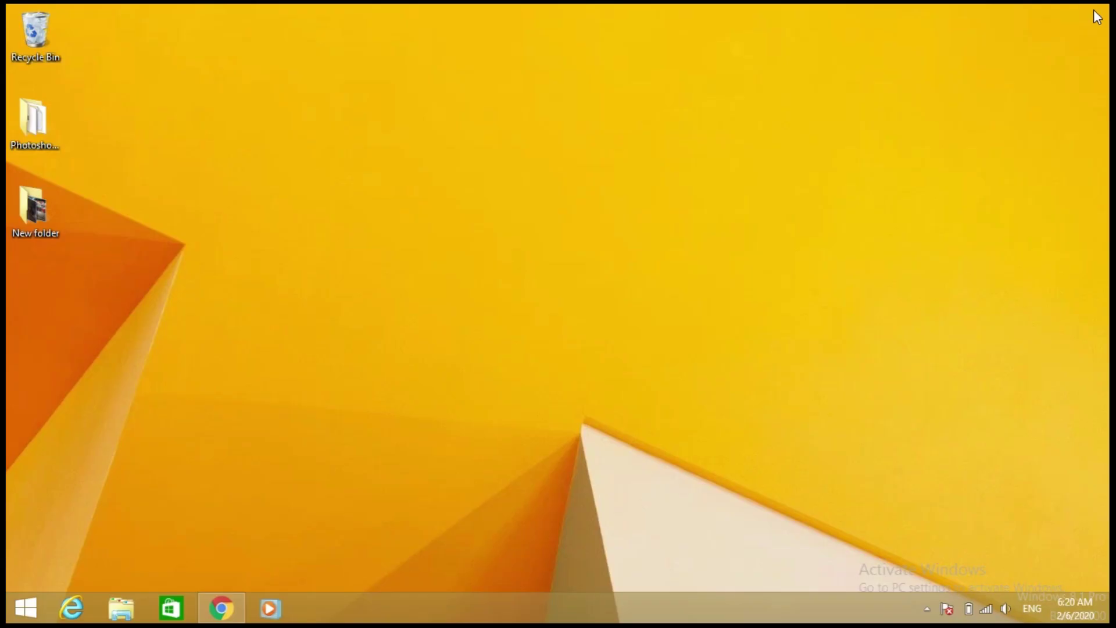
key(super+e)
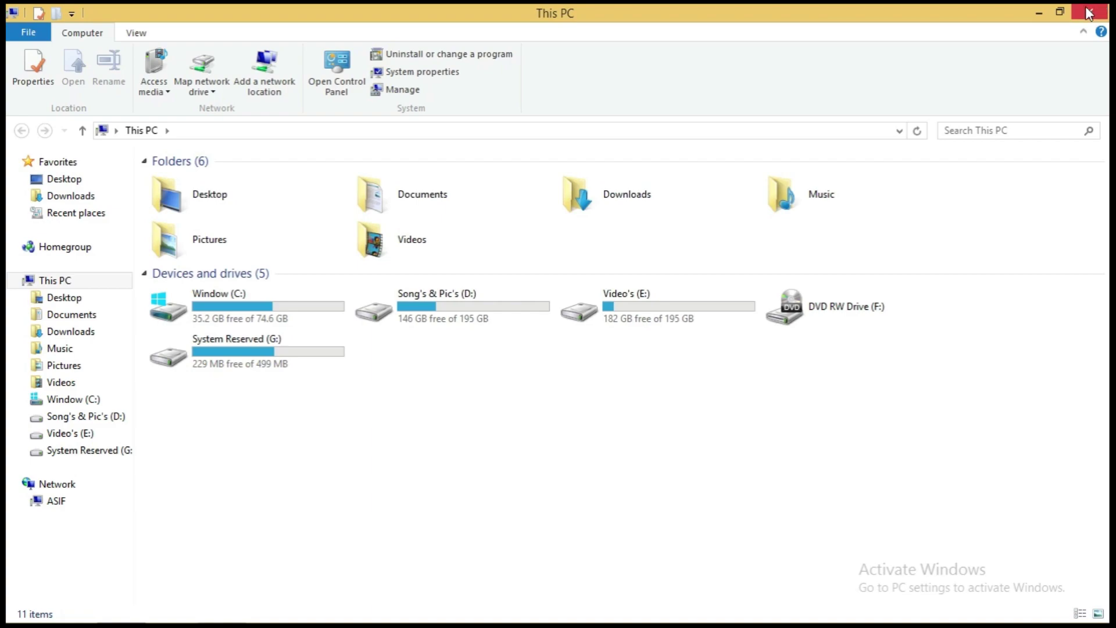
click(1091, 13)
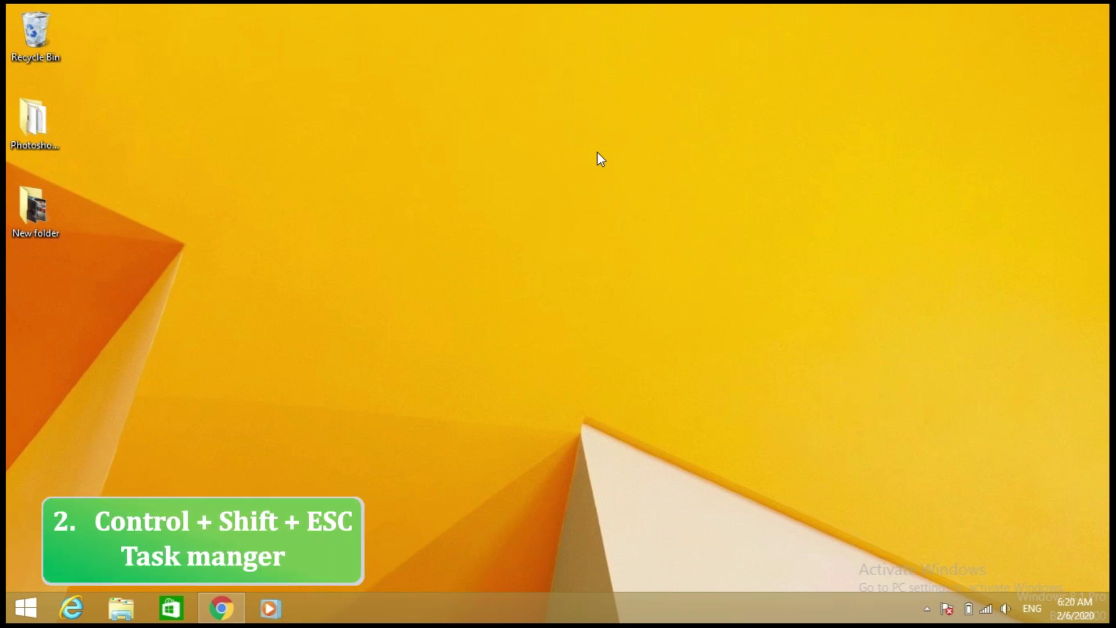
- Open Task Manager in the middle of the desktop, select the Google Chrome entry, and close the window without ending the task
key(ctrl+shift+Escape)
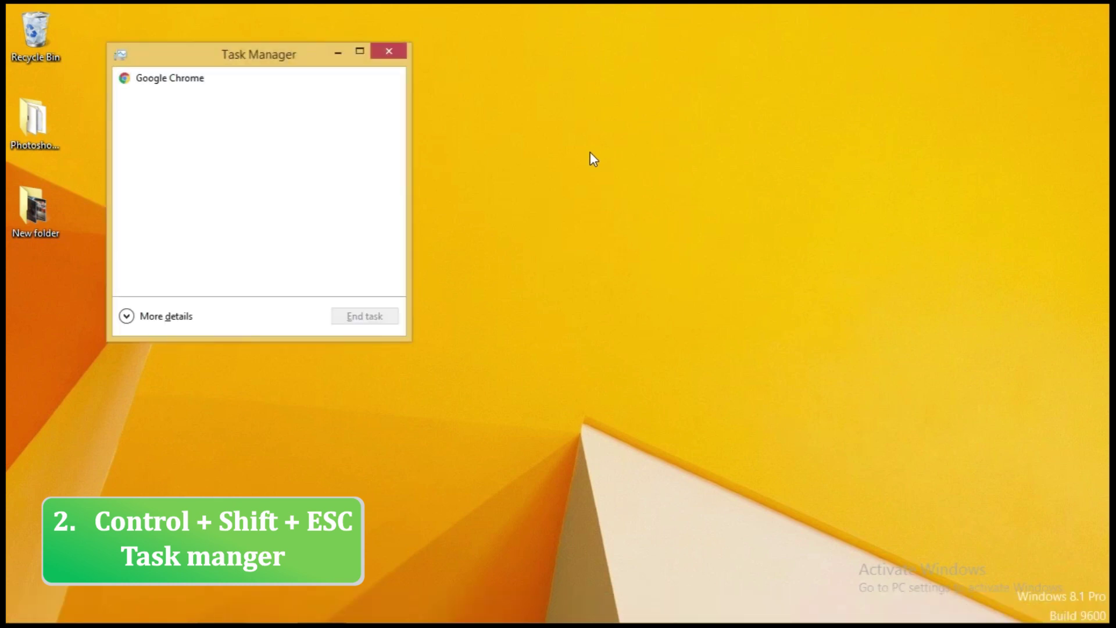
drag(288, 57, 525, 219)
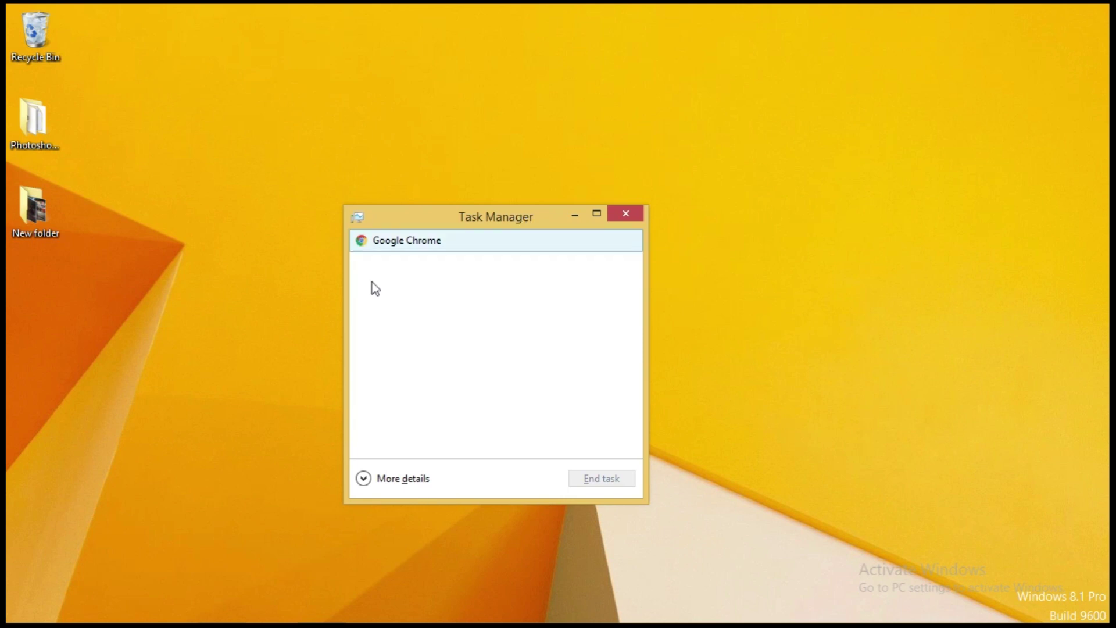
click(395, 241)
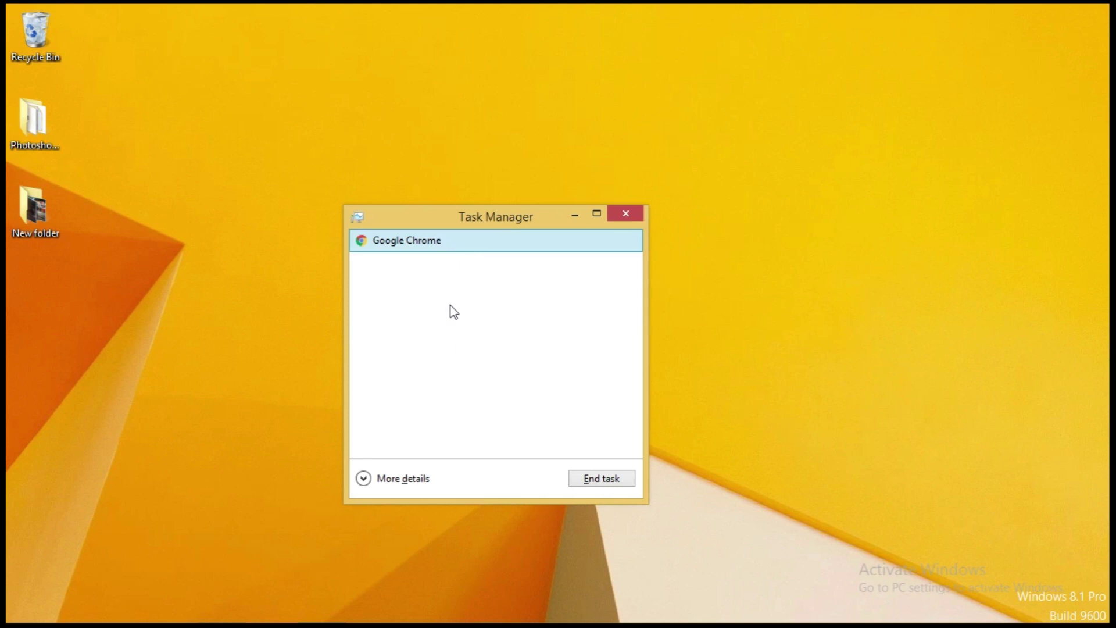
mouse_move(348, 625)
click(626, 214)
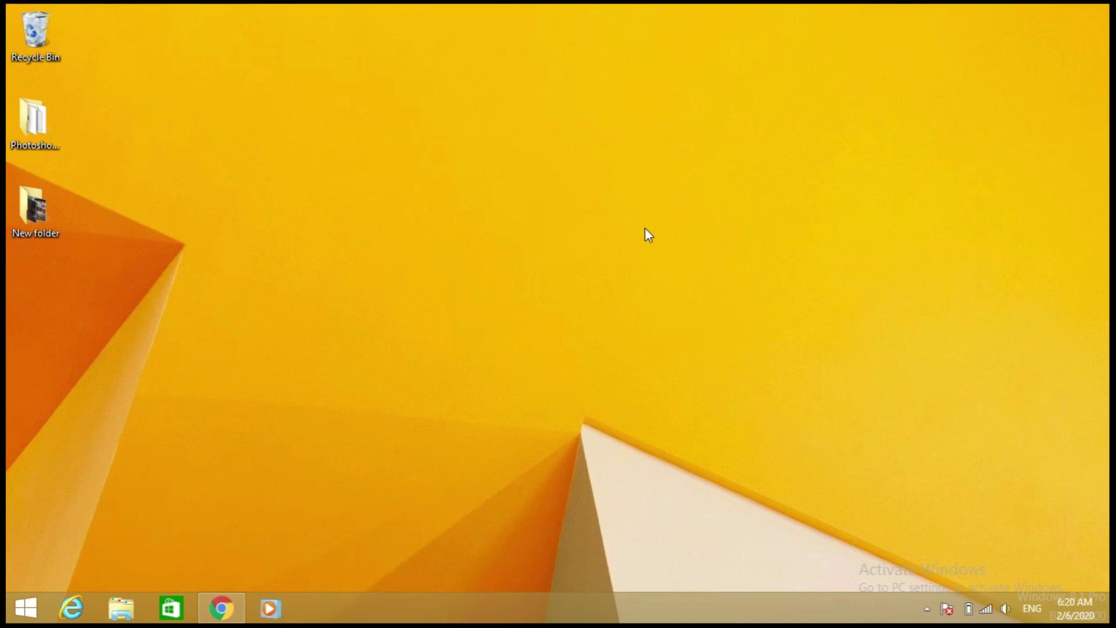
- Restore the Chrome window, open two new tabs, and return to the YouTube channel tab
click(221, 608)
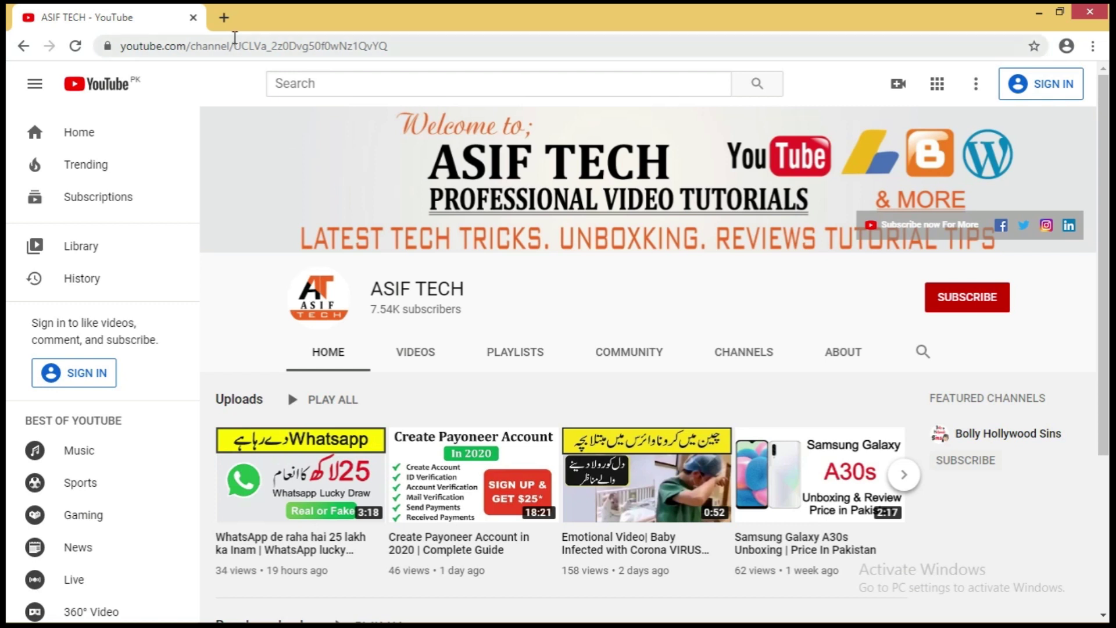
click(225, 18)
click(419, 19)
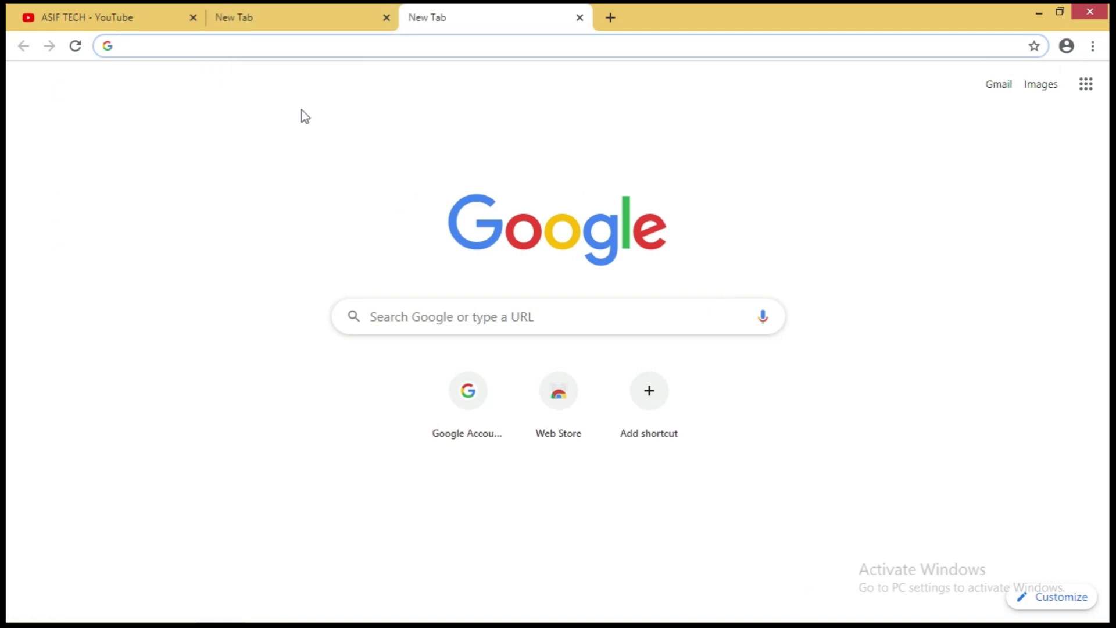
click(284, 25)
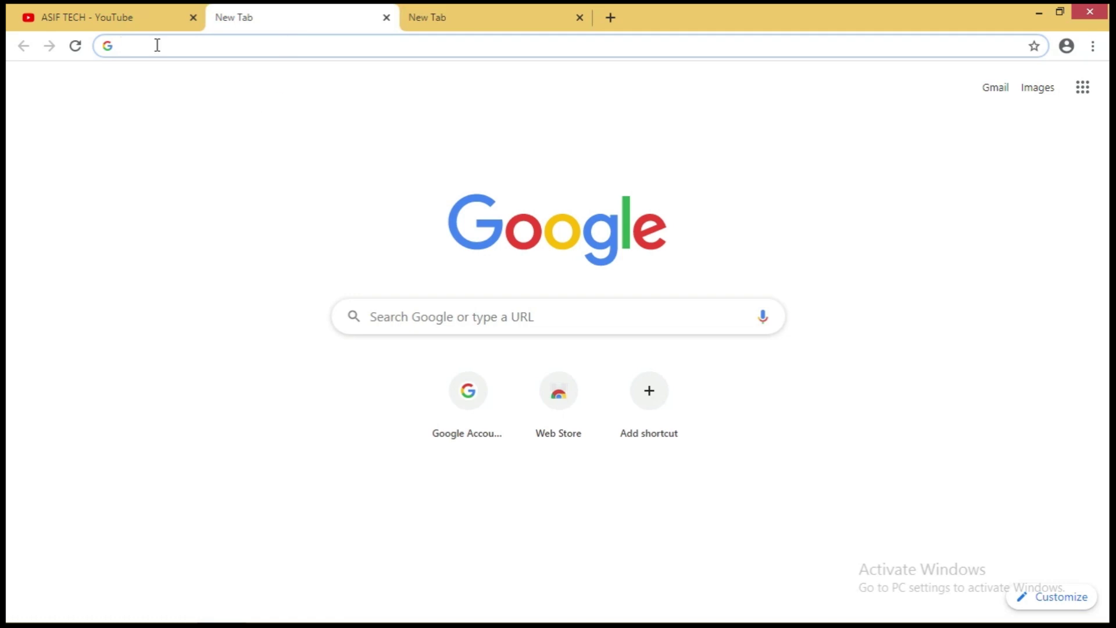
click(118, 19)
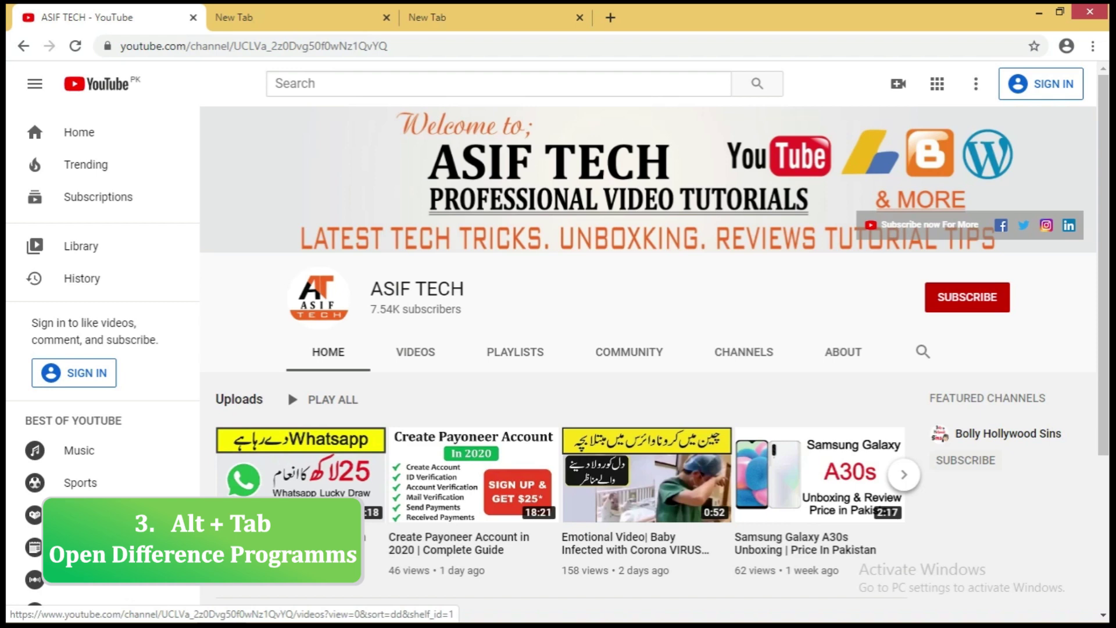
- Cycle forward and backward through the three open Chrome tabs, finishing on the YouTube channel tab
key(ctrl+Tab)
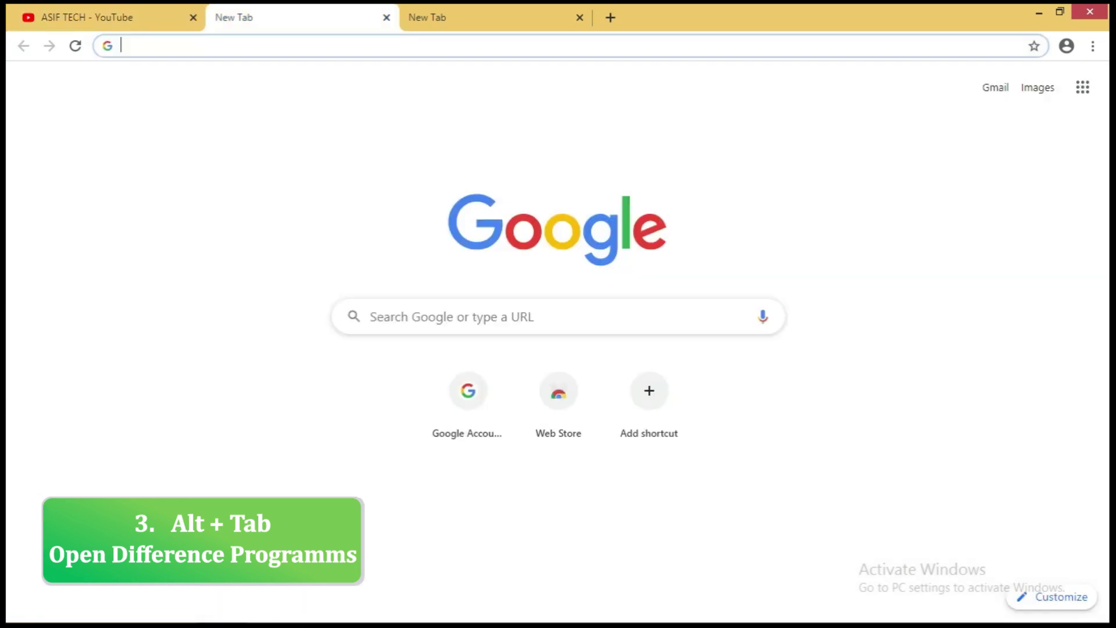
key(ctrl+Tab)
key(ctrl+shift+Tab)
key(ctrl+Tab)
key(ctrl+Tab)
key(ctrl+Tab)
key(ctrl+Tab)
key(ctrl+shift+Tab)
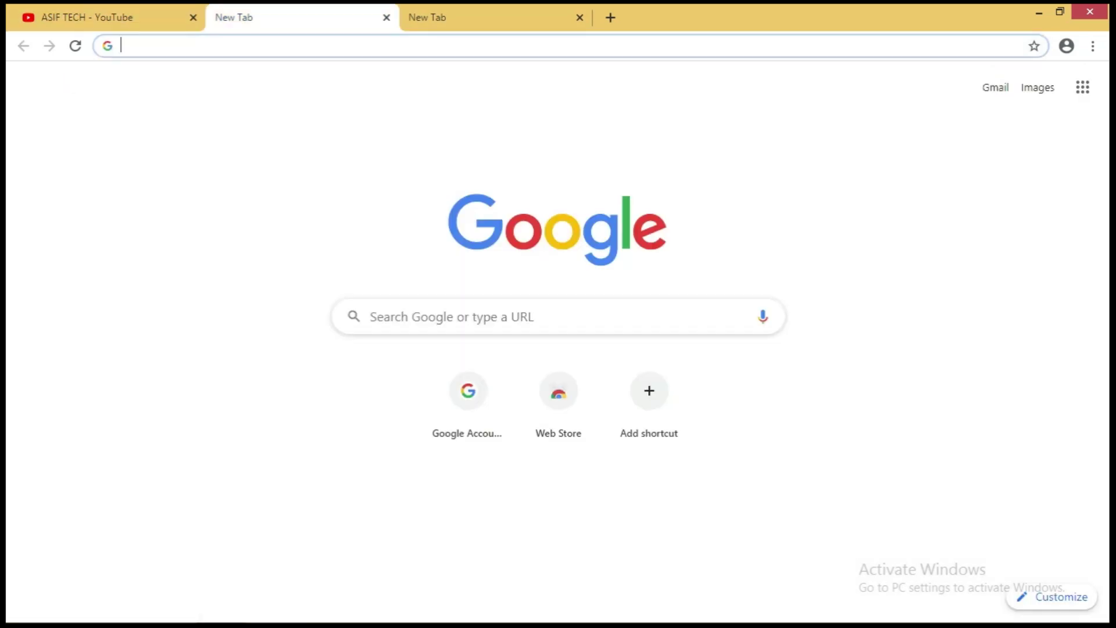
key(ctrl+Tab)
key(ctrl+Tab)
key(ctrl+shift+Tab)
key(ctrl+shift+Tab)
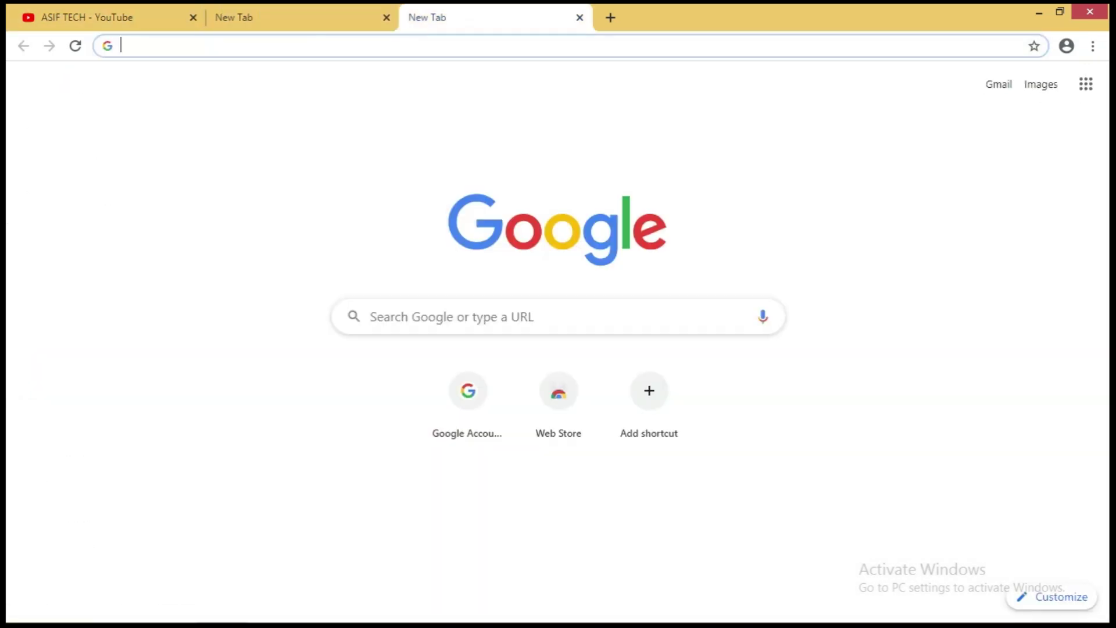
key(ctrl+shift+Tab)
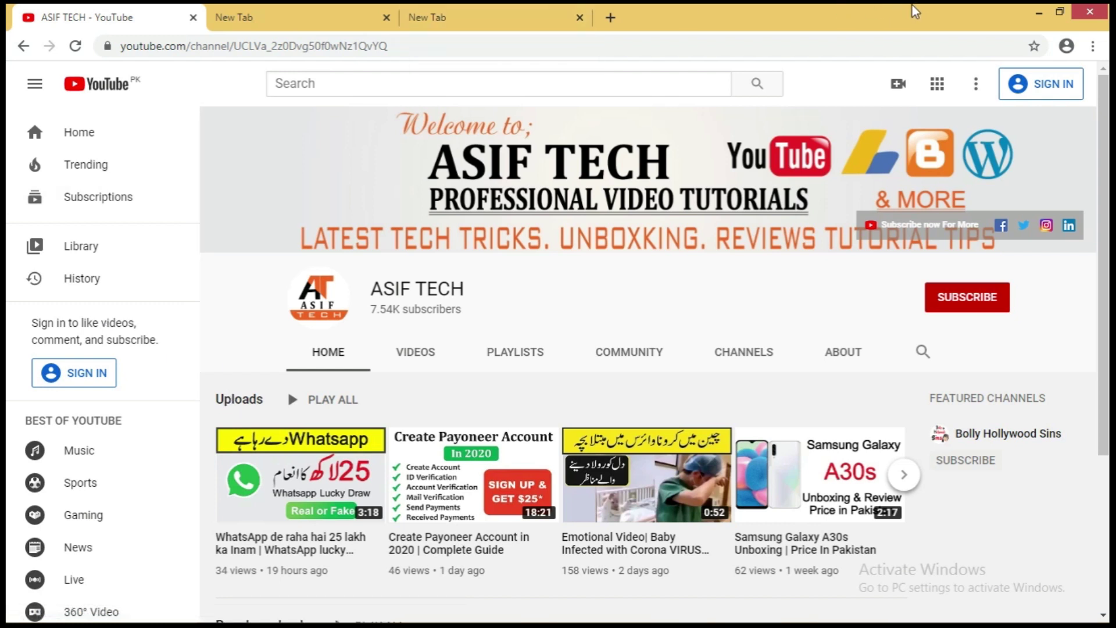
- Minimize Chrome, search the Start screen for "w", and open Microsoft Word 2010
click(1037, 10)
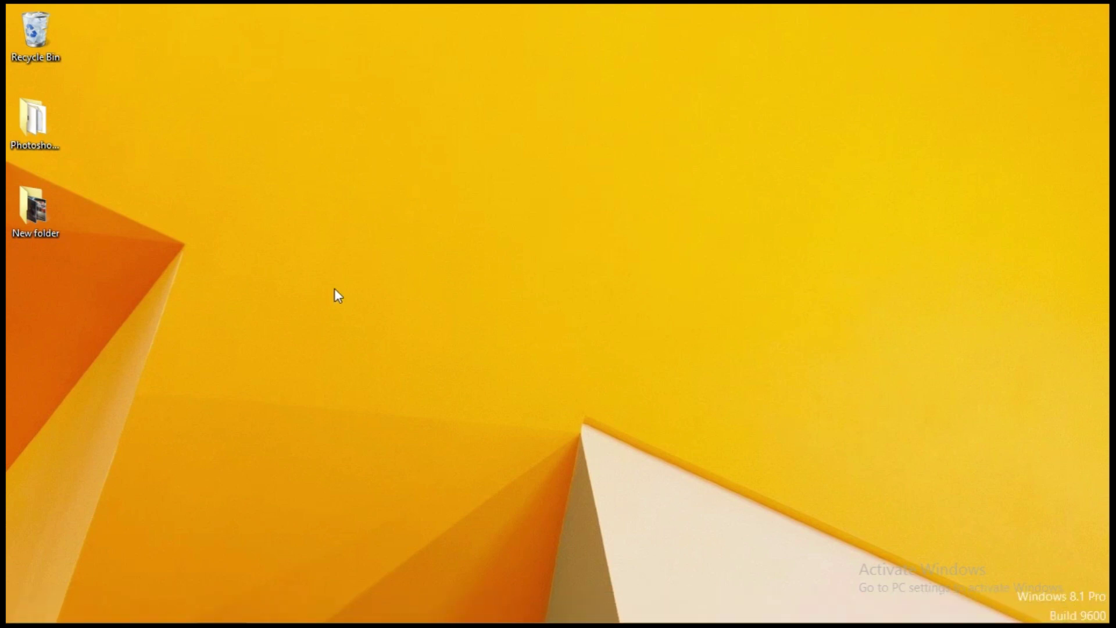
click(23, 608)
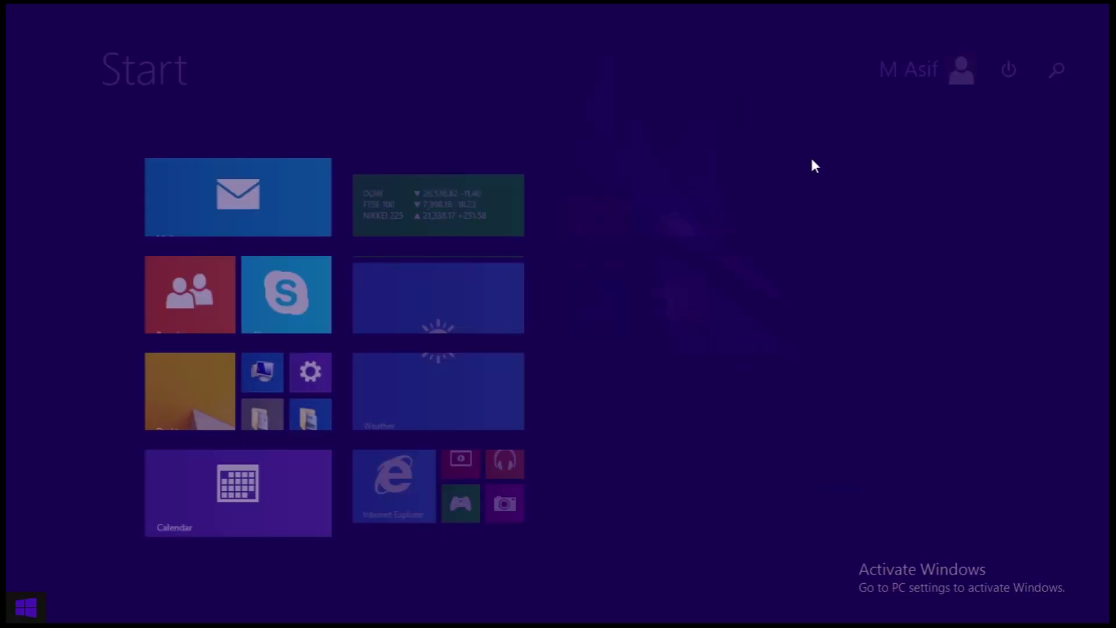
text(wondershare Filmora Scrn)
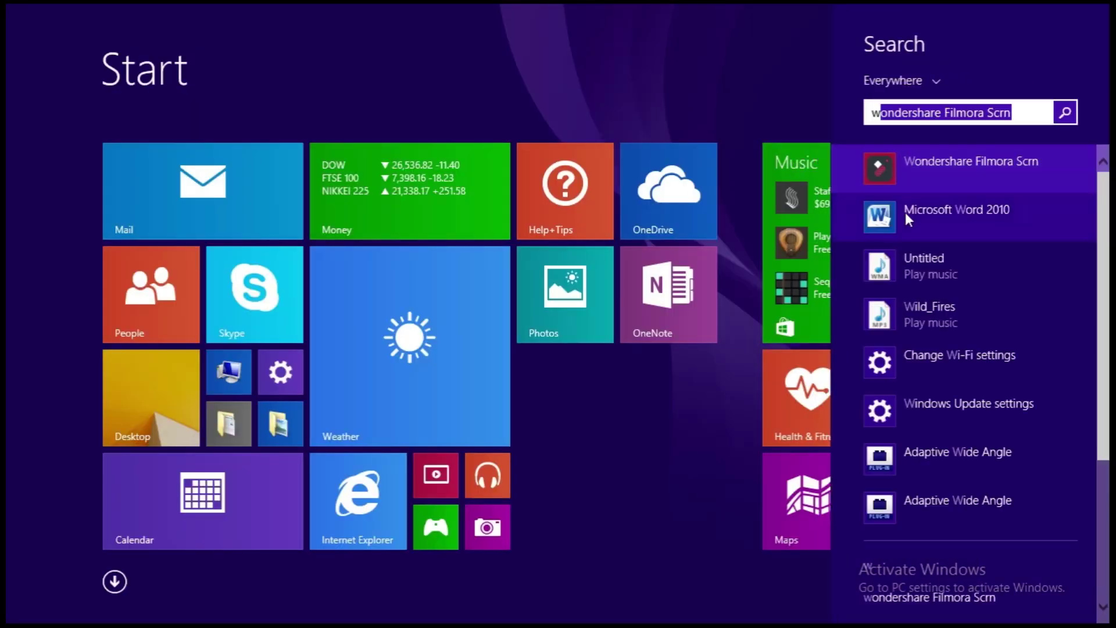
click(905, 211)
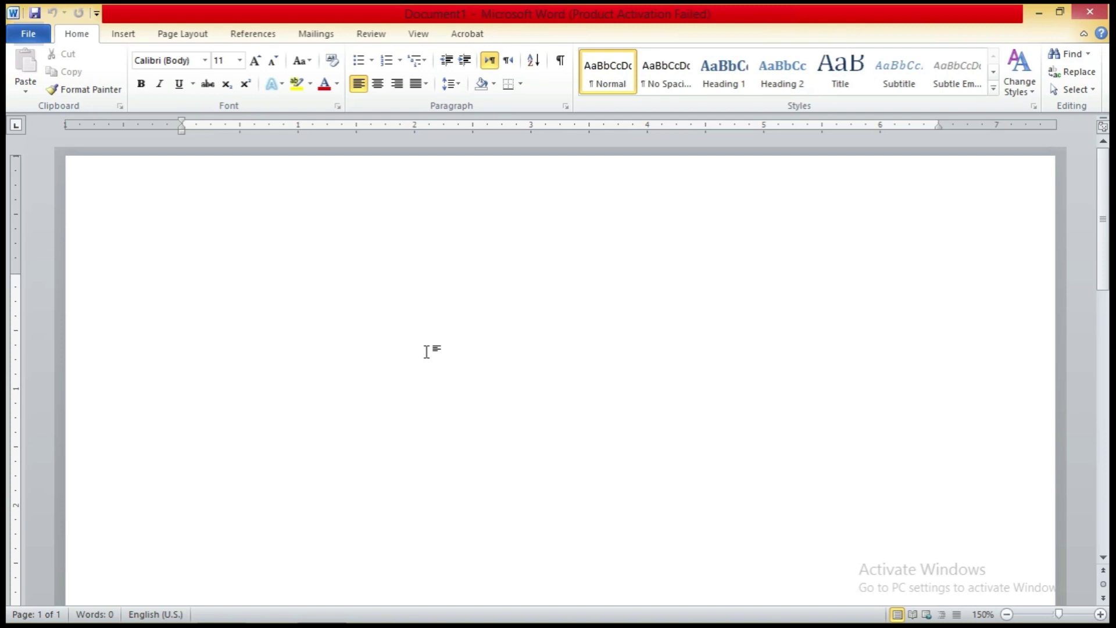
- Zoom the blank Word document out to 80% and in to 240%, and close Word
scroll(427, 352, down, 2)
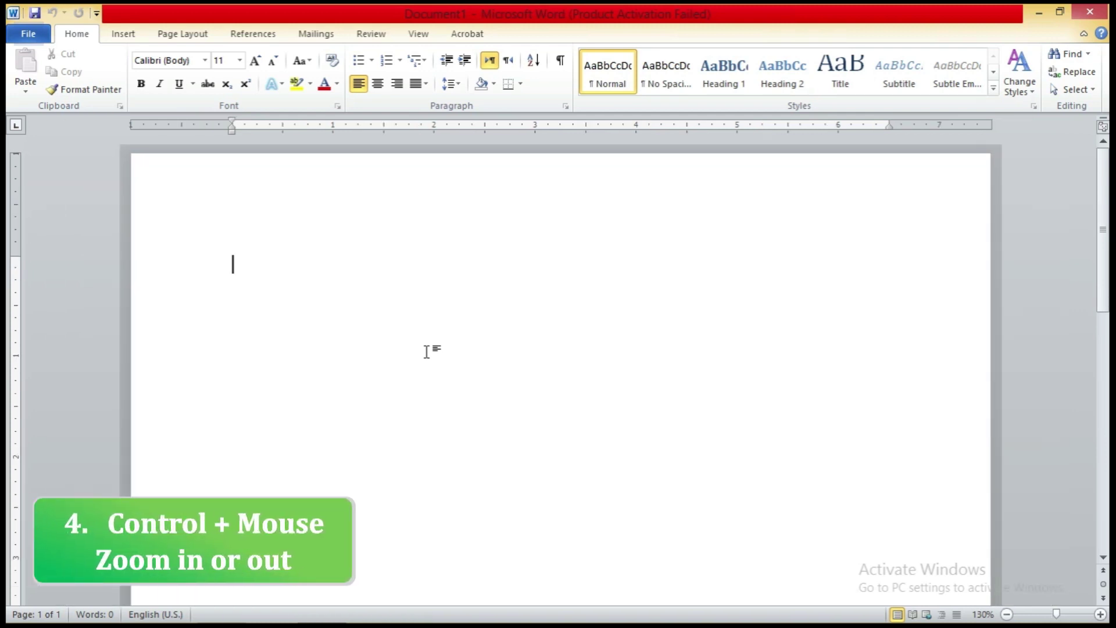
scroll(427, 351, down, 9)
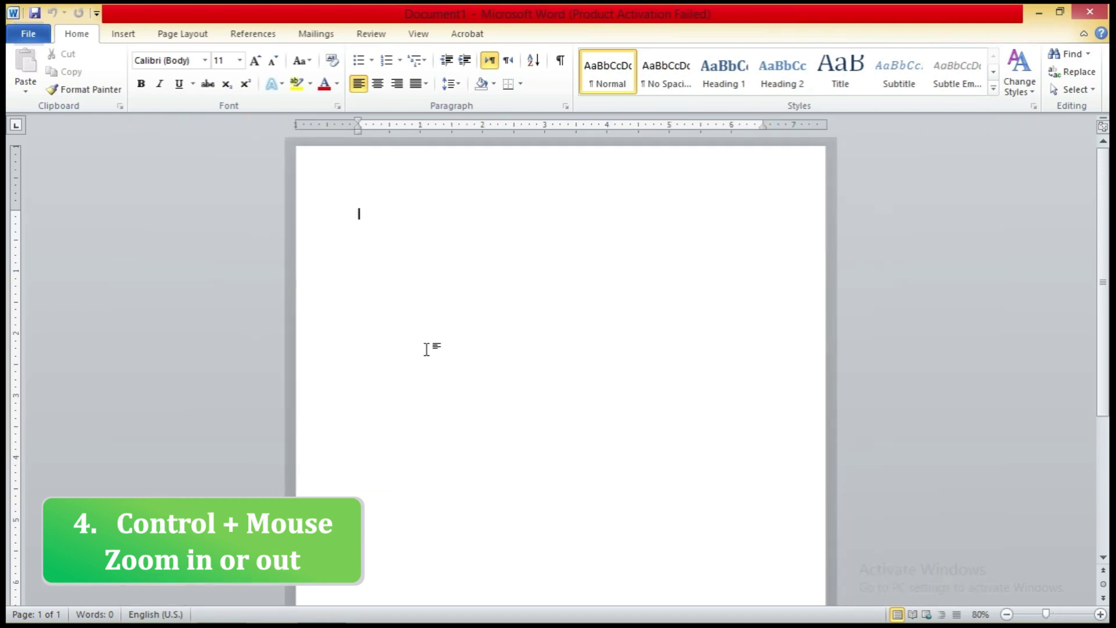
scroll(427, 347, up, 7)
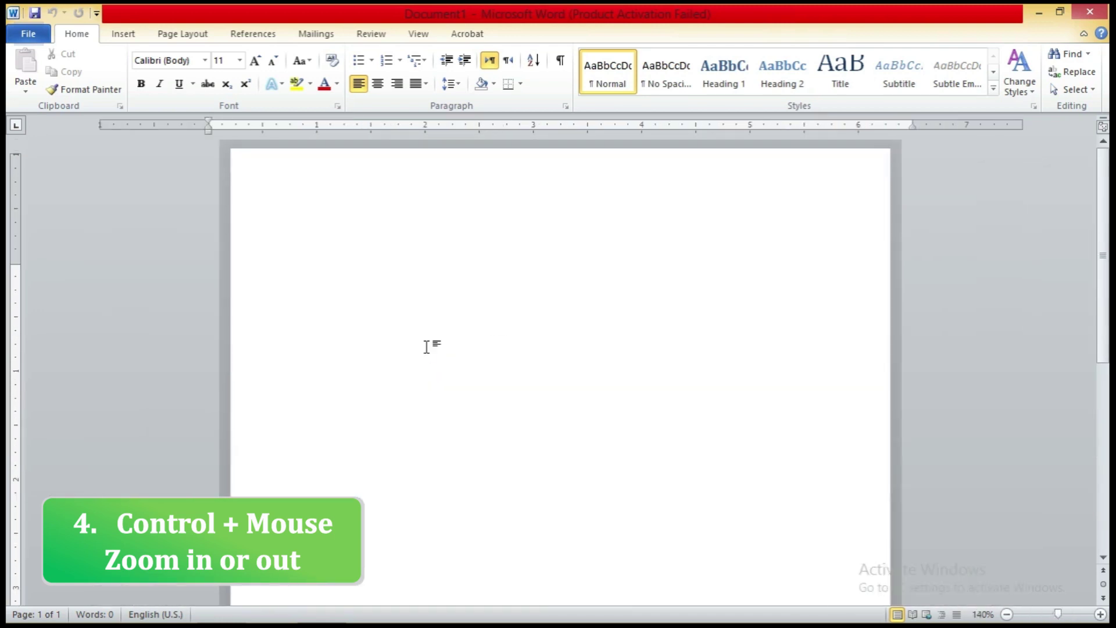
scroll(427, 344, up, 6)
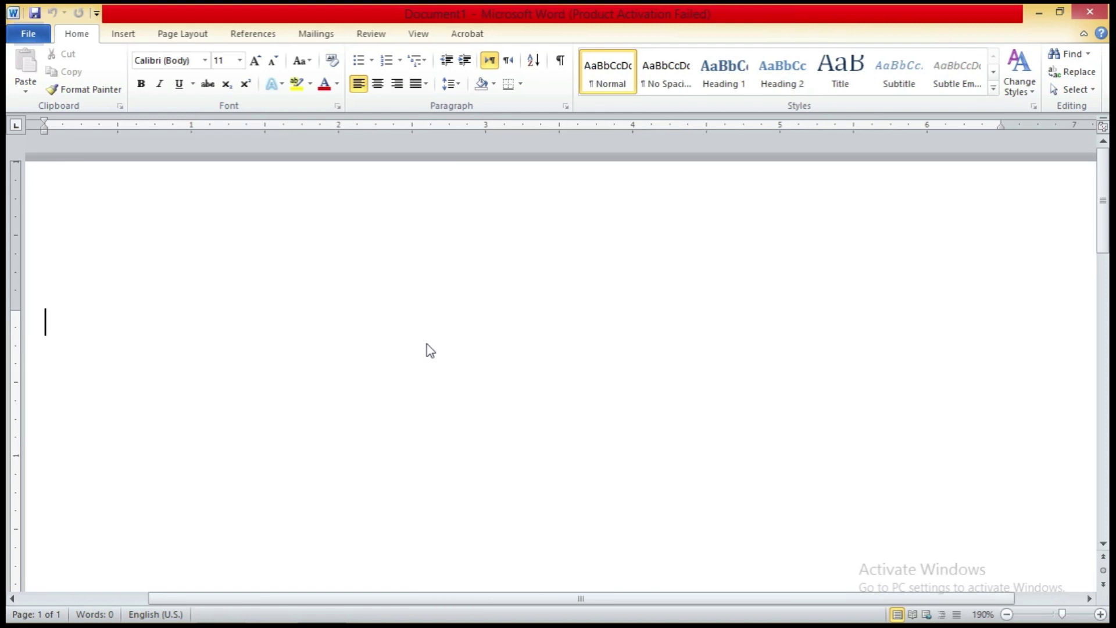
scroll(426, 344, down, 7)
scroll(427, 344, up, 14)
scroll(426, 343, down, 9)
scroll(427, 344, down, 6)
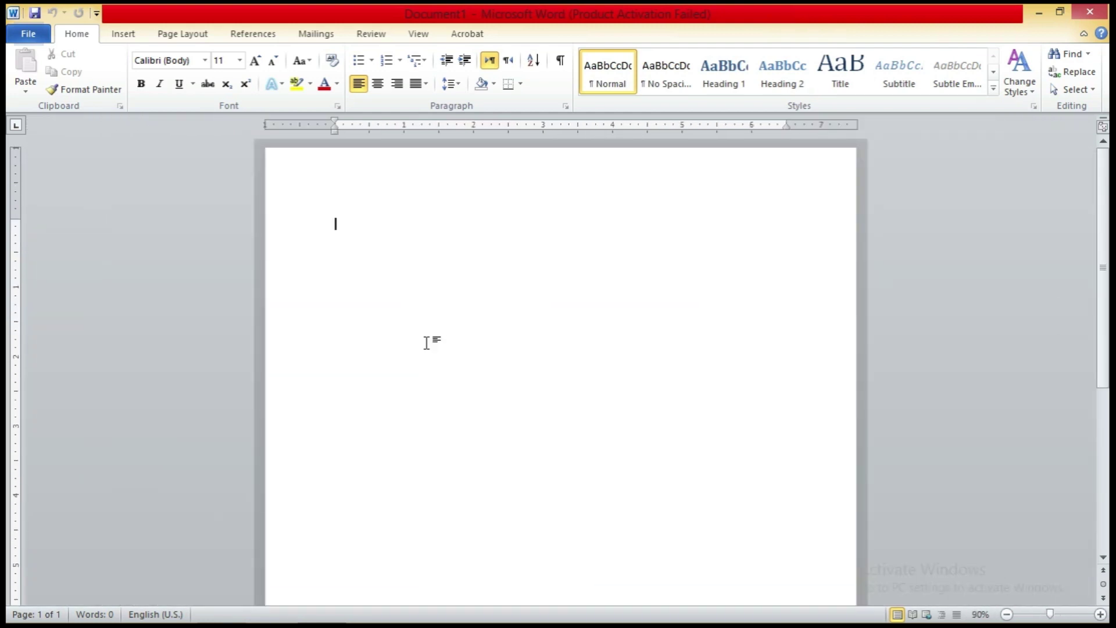
scroll(426, 344, up, 9)
scroll(426, 343, down, 9)
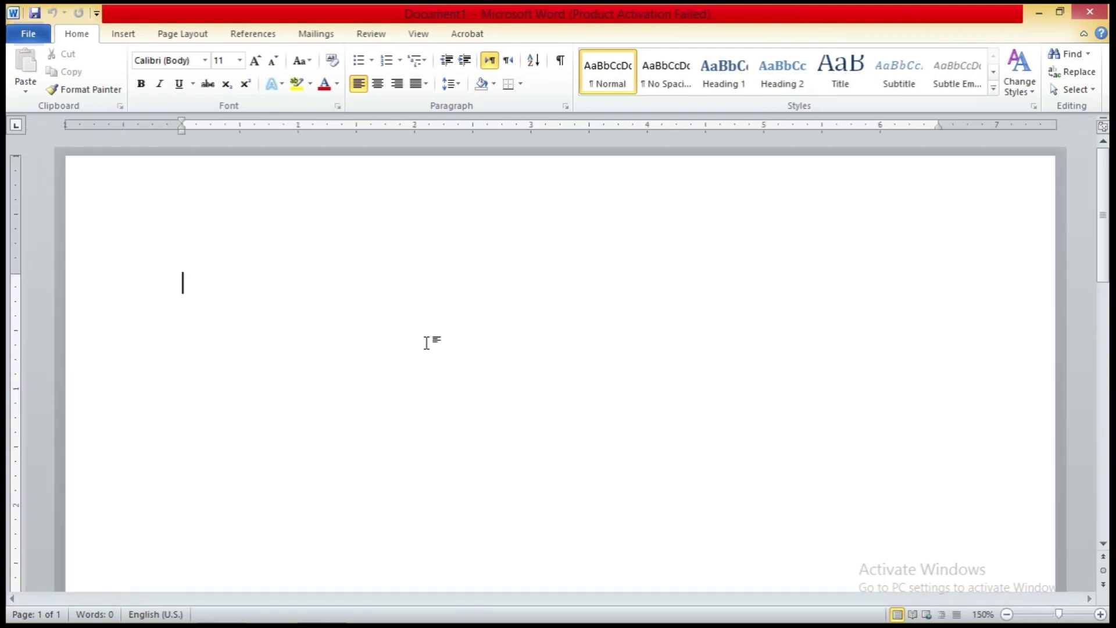
scroll(427, 343, up, 15)
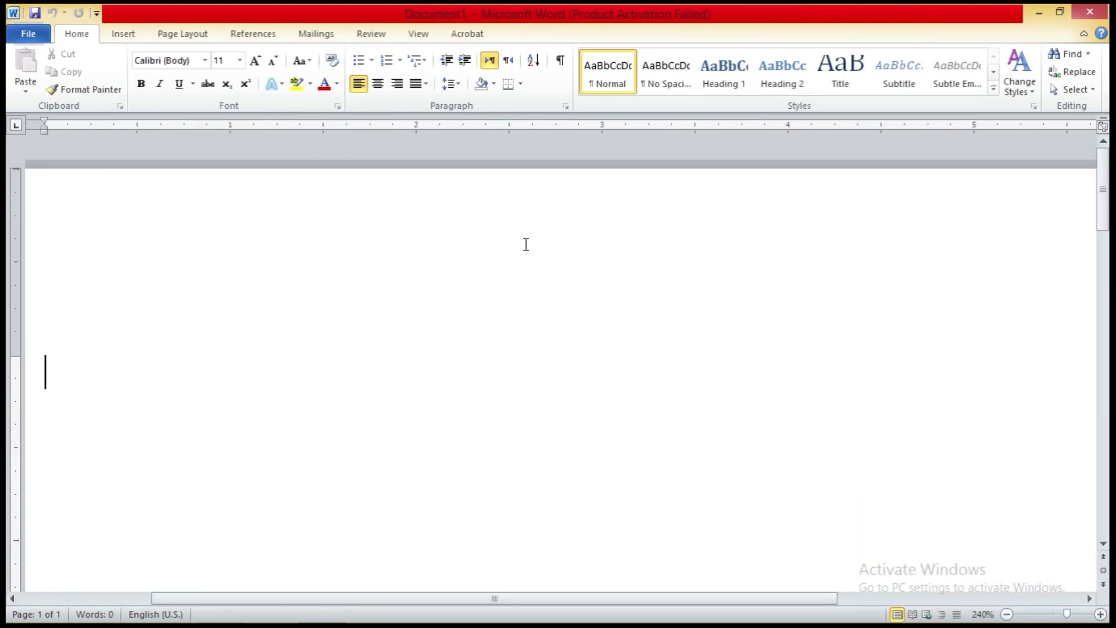
click(1089, 14)
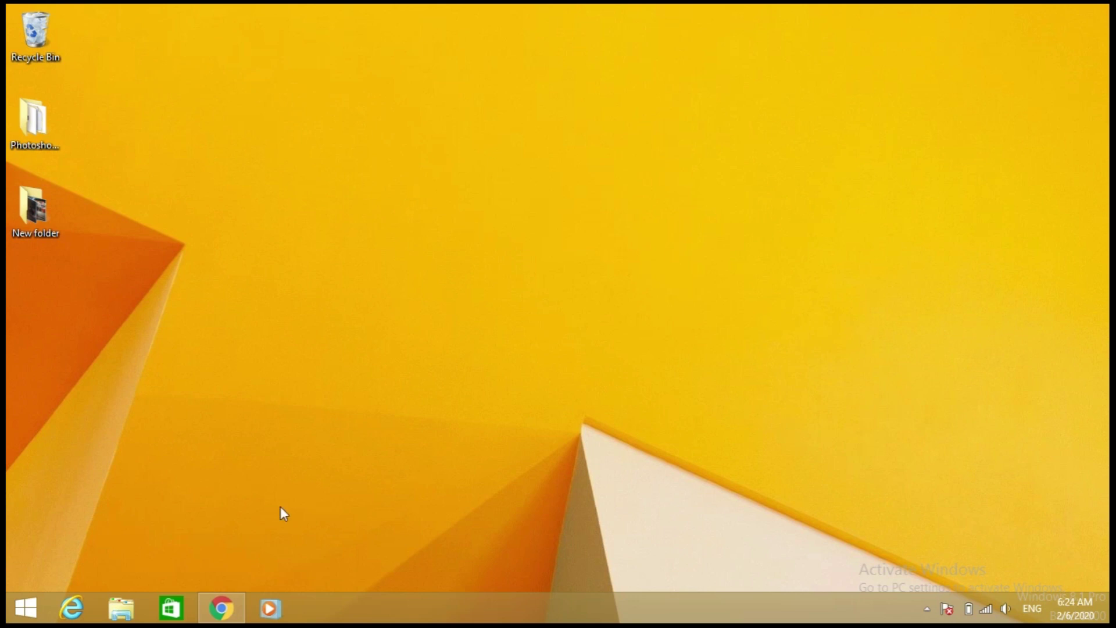
- Switch to Chrome and open the Downloads page, closing its tab once and reopening it
mouse_move(221, 608)
click(223, 574)
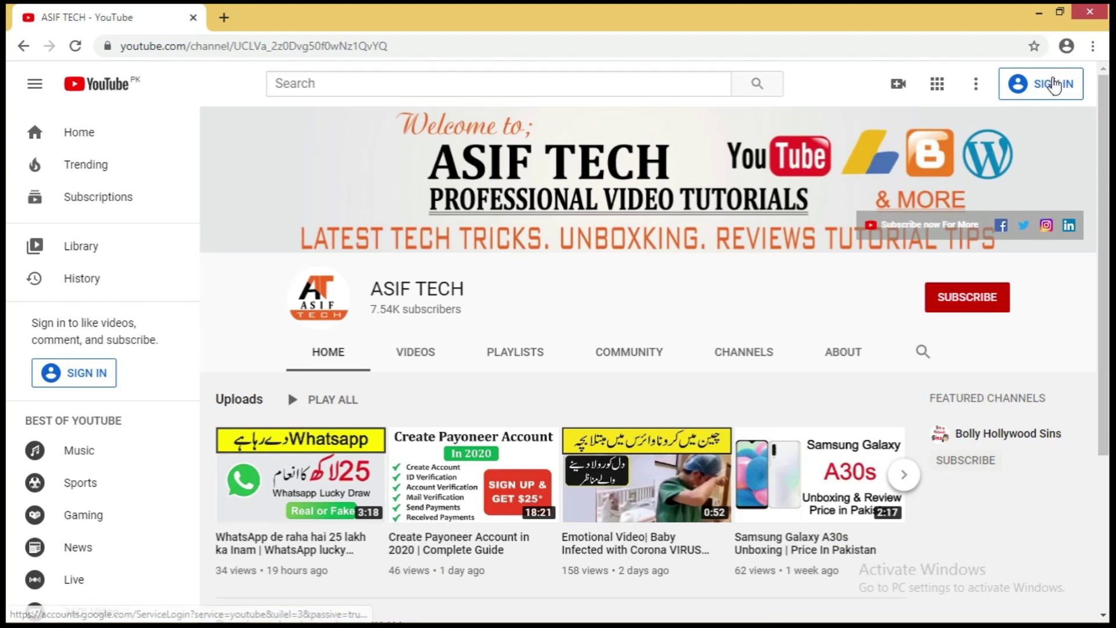
click(1094, 50)
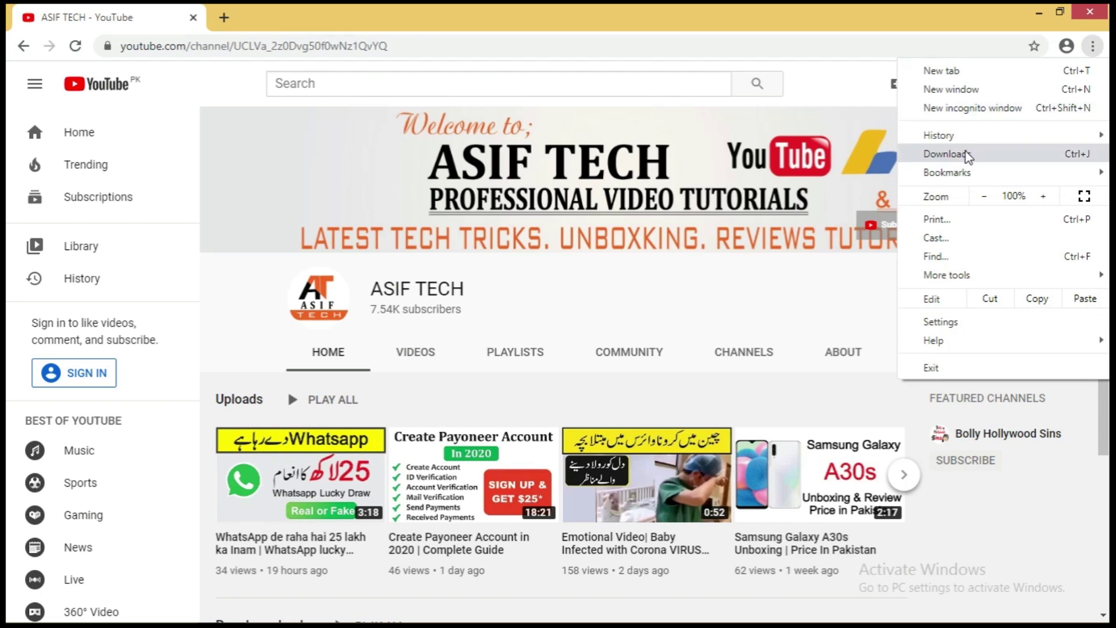
click(944, 154)
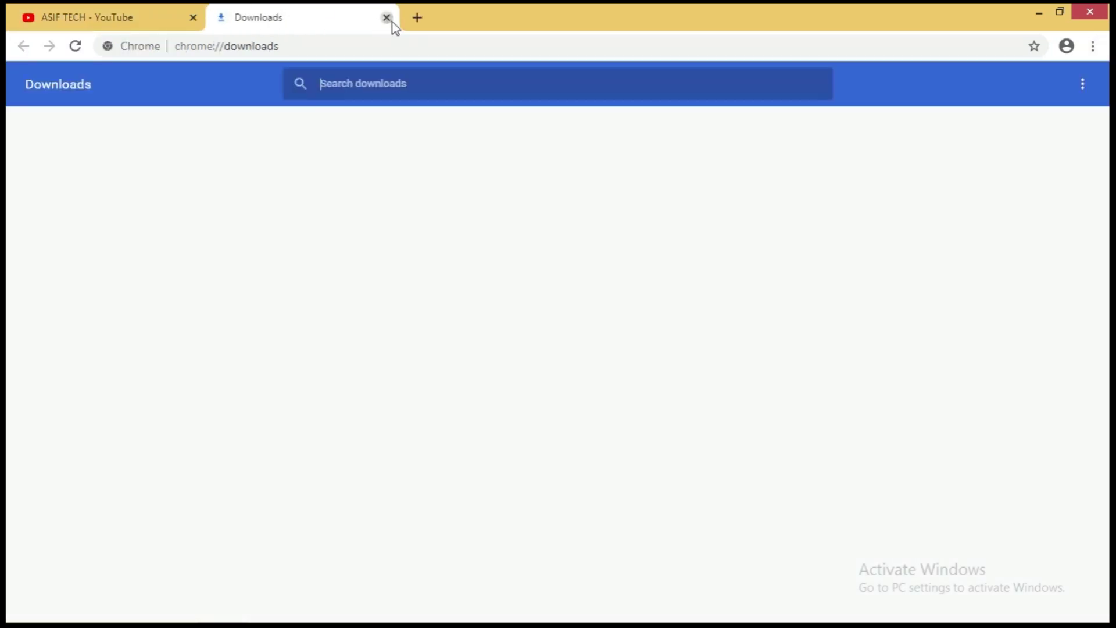
click(386, 18)
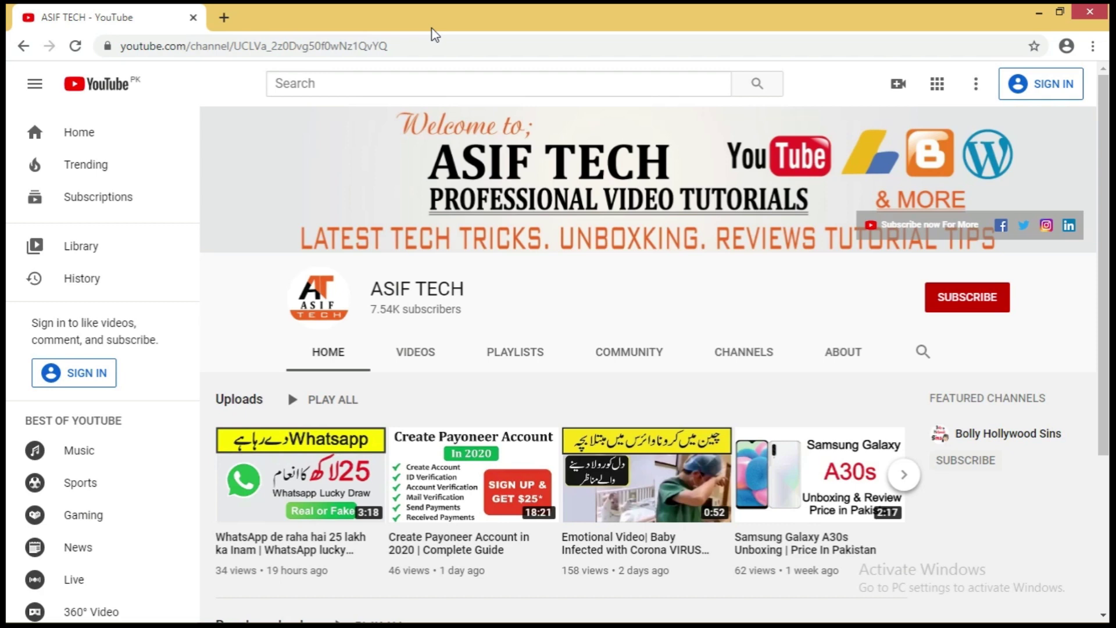
key(ctrl+j)
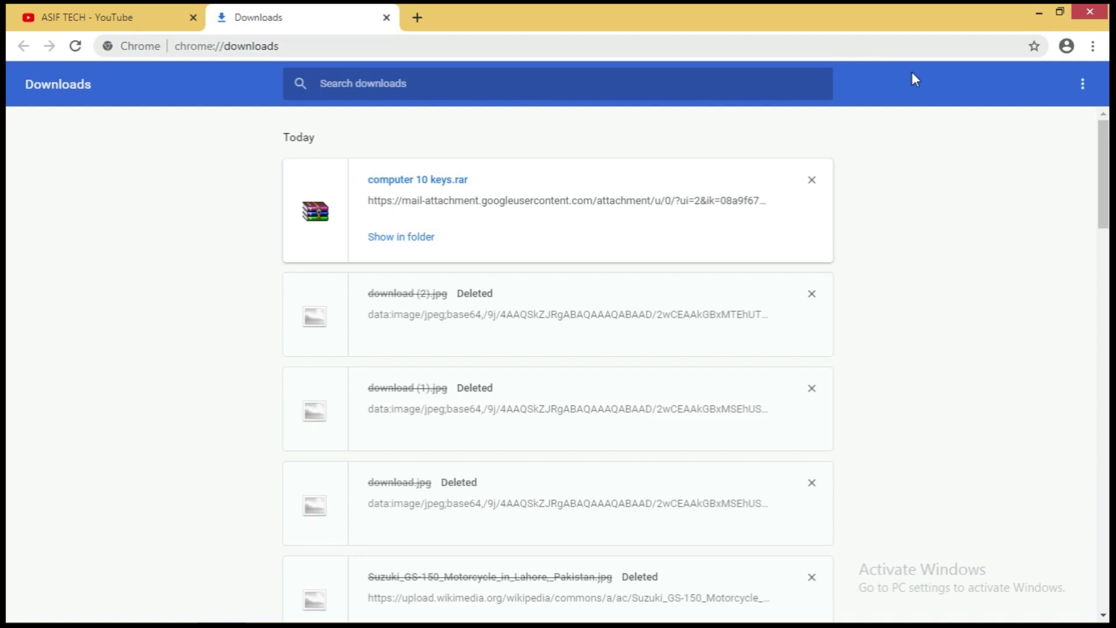
- Close the Downloads tab and open Chrome's History page in a new tab
click(386, 17)
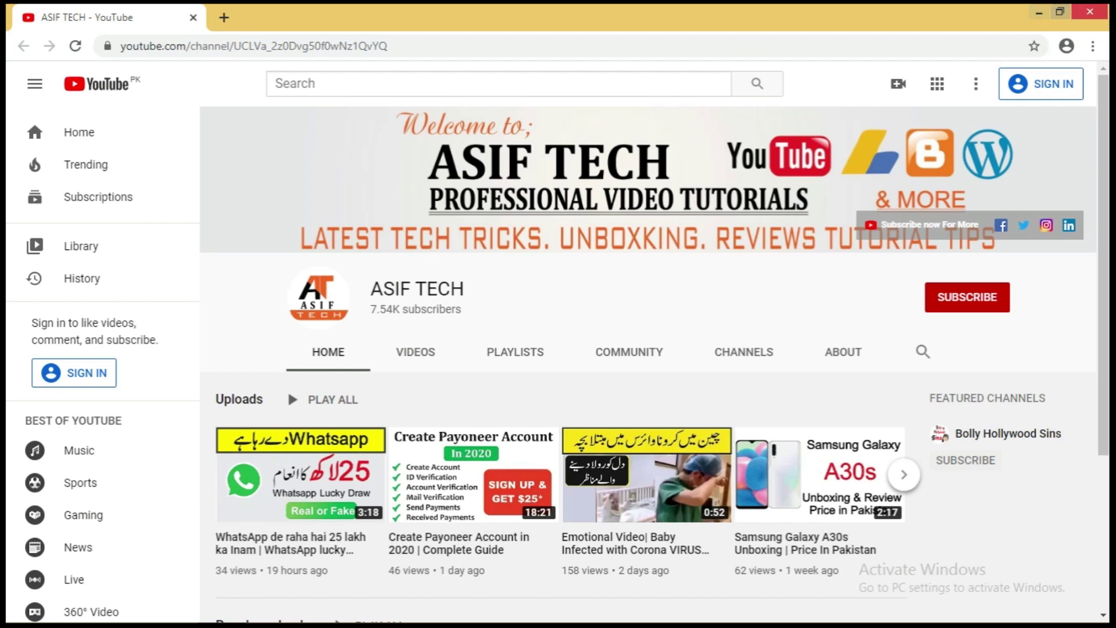
click(1092, 46)
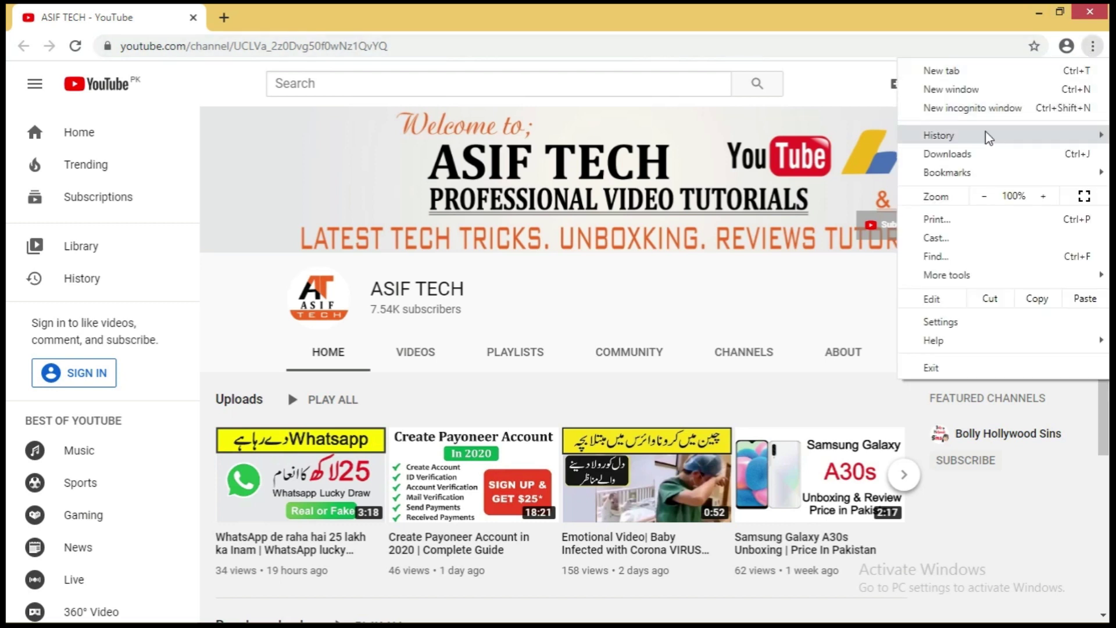
mouse_move(988, 138)
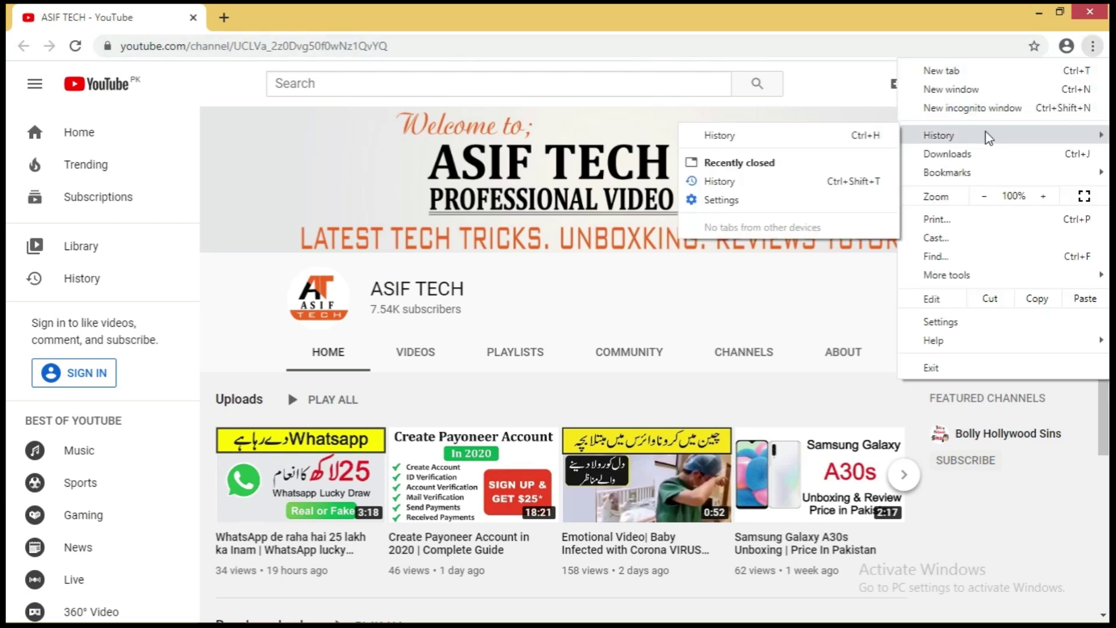
click(615, 6)
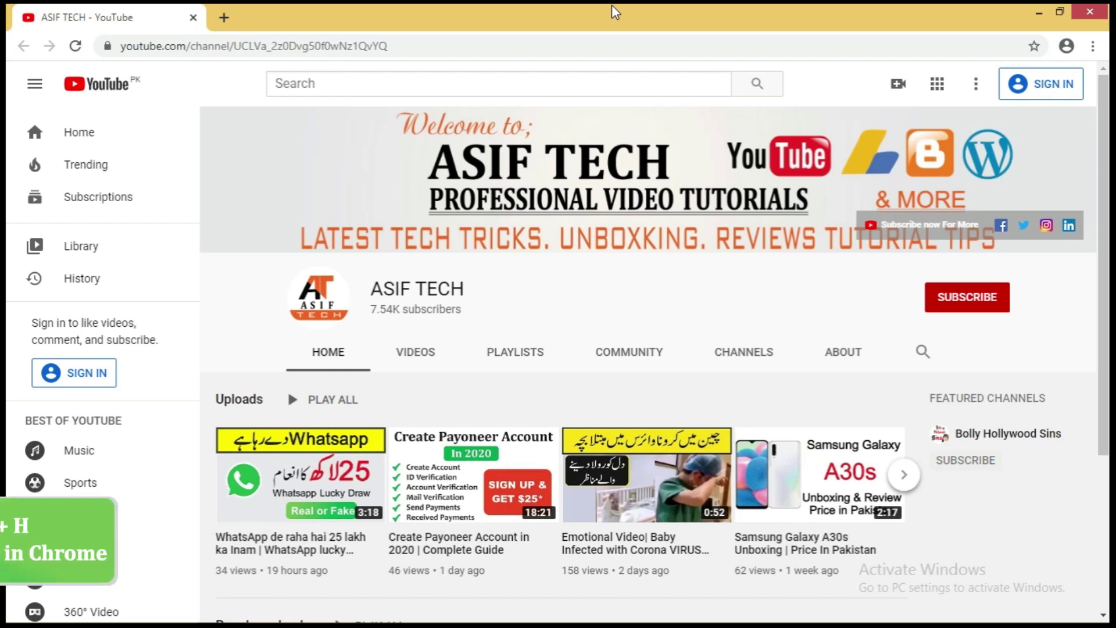
key(ctrl+h)
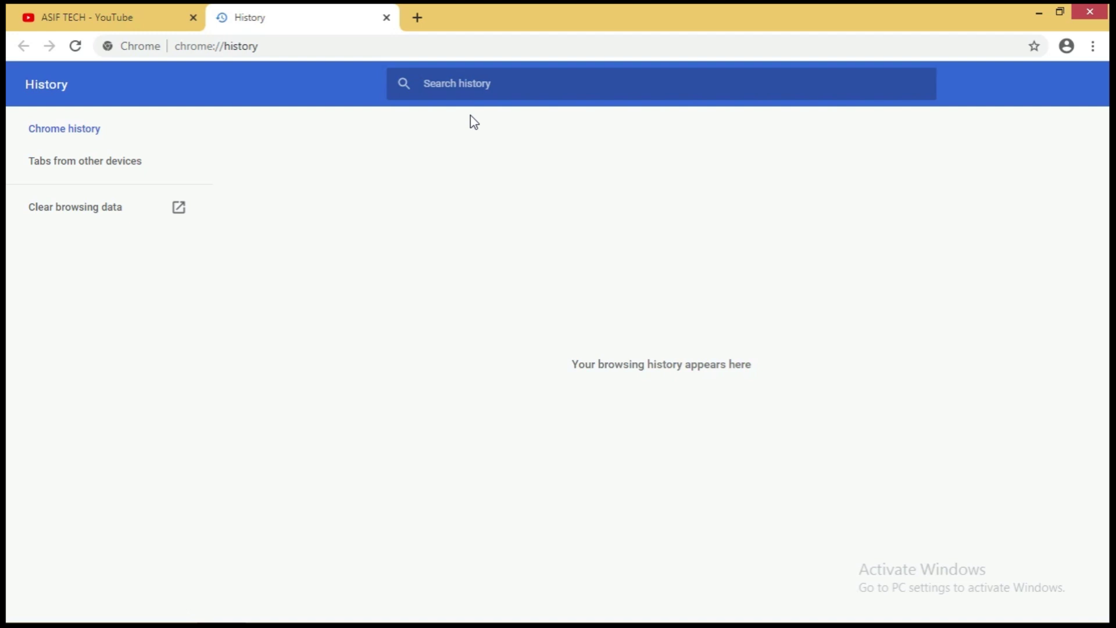
- Switch back and forth between the YouTube channel tab and the History tab, finishing on History
key(ctrl+Tab)
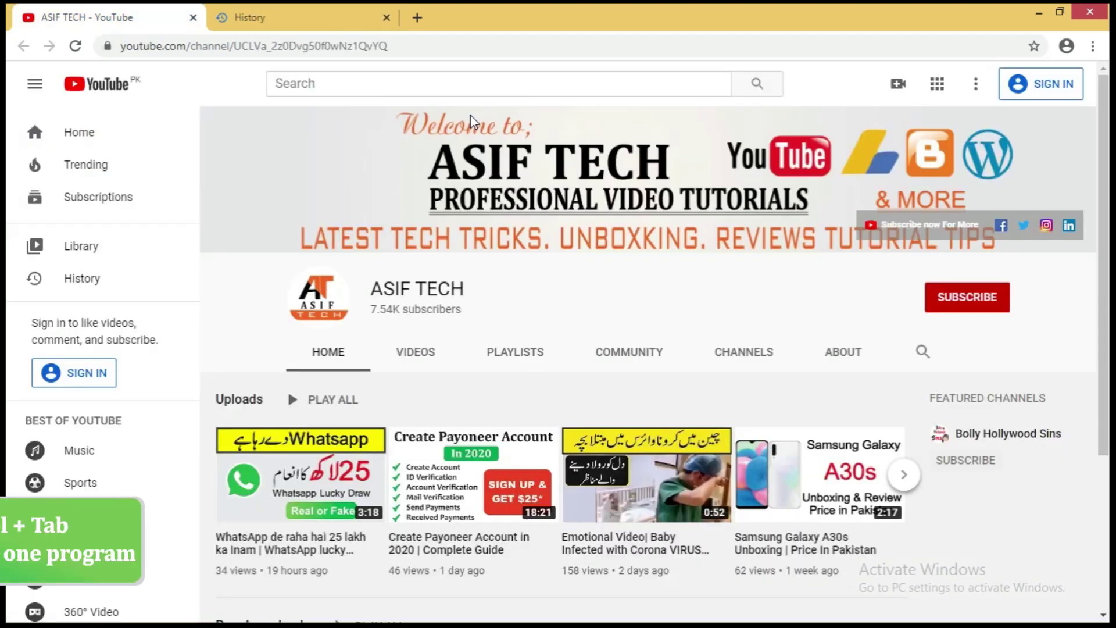
key(ctrl+Tab)
key(ctrl+Tab)
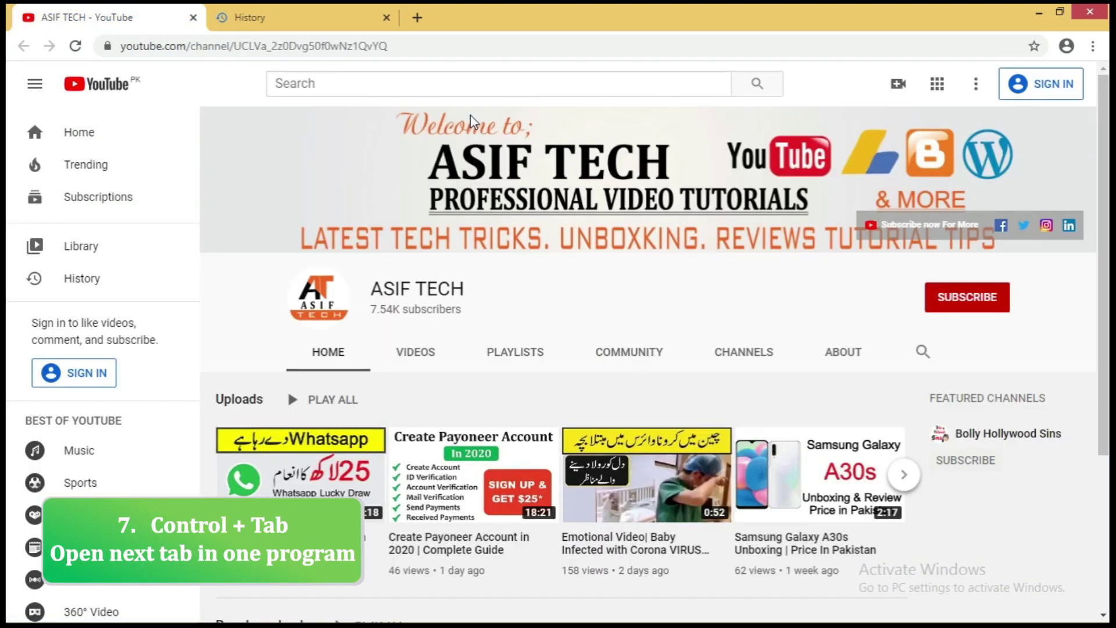
key(ctrl+Tab)
key(ctrl+Tab)
key(ctrl+Tab)
key(ctrl+Tab)
key(ctrl+Tab)
key(ctrl+Tab)
key(ctrl+Tab)
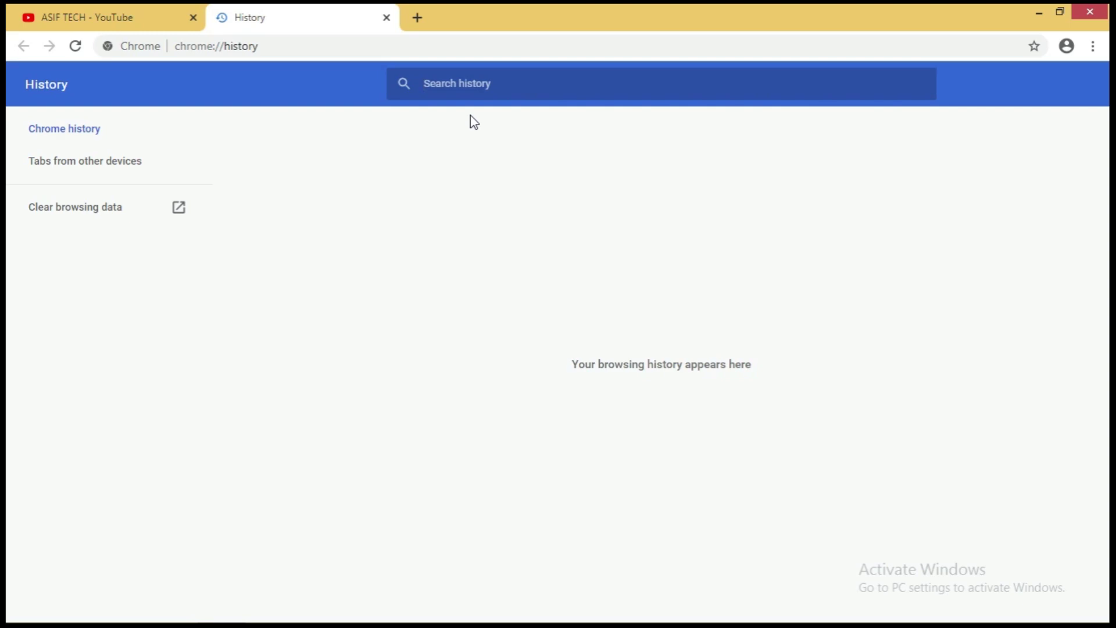
- Return to the desktop, open This PC and view the properties of the Video's (E:) drive, closing them when done
key(super+d)
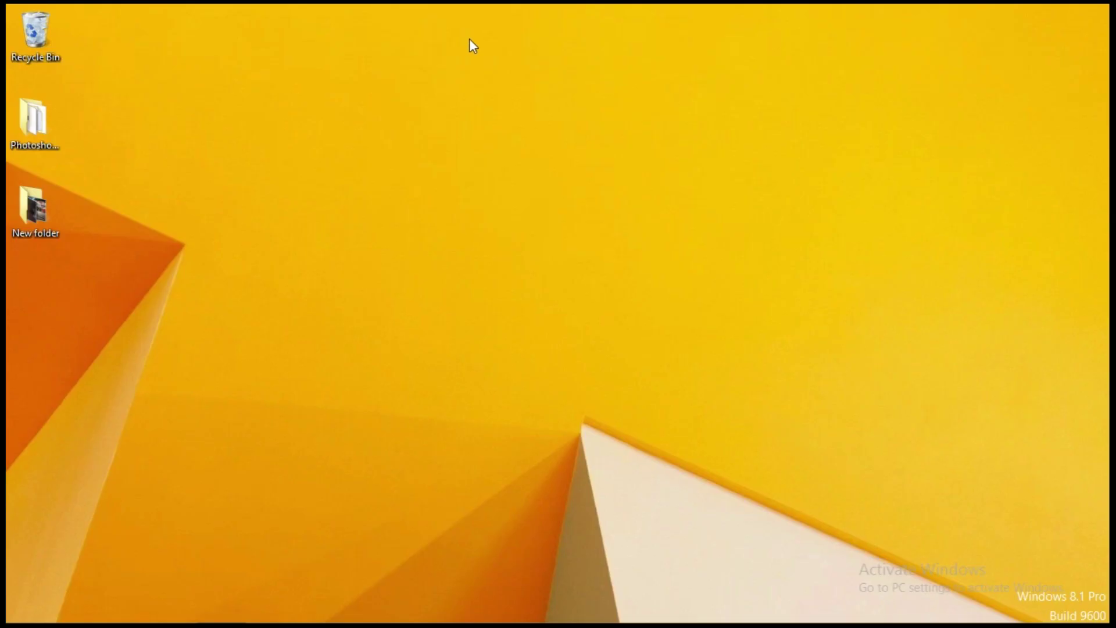
key(super+e)
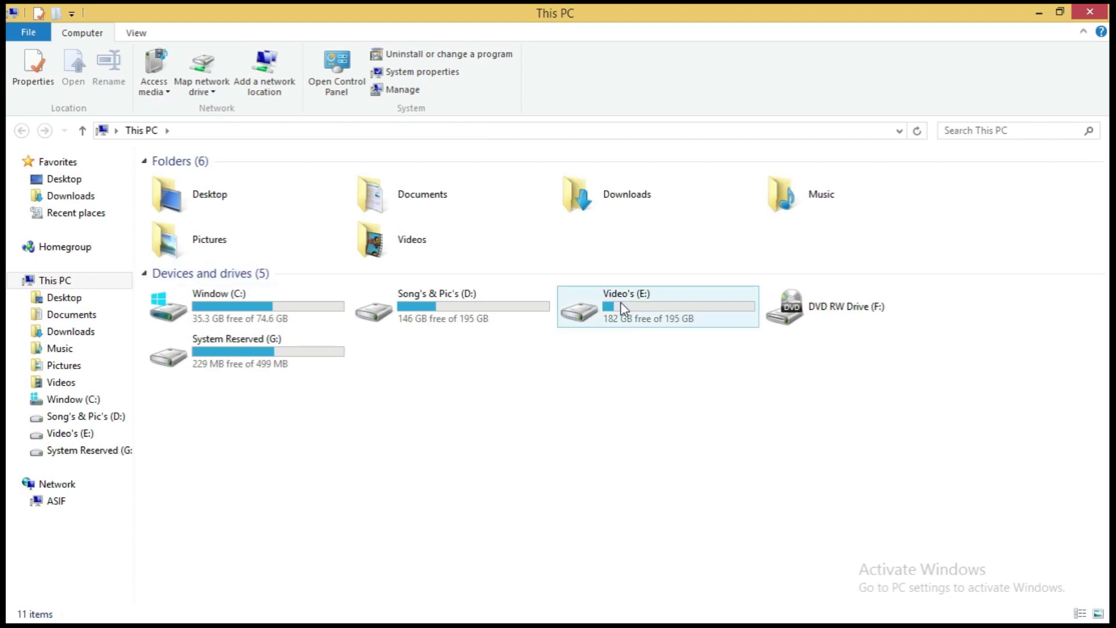
mouse_move(620, 304)
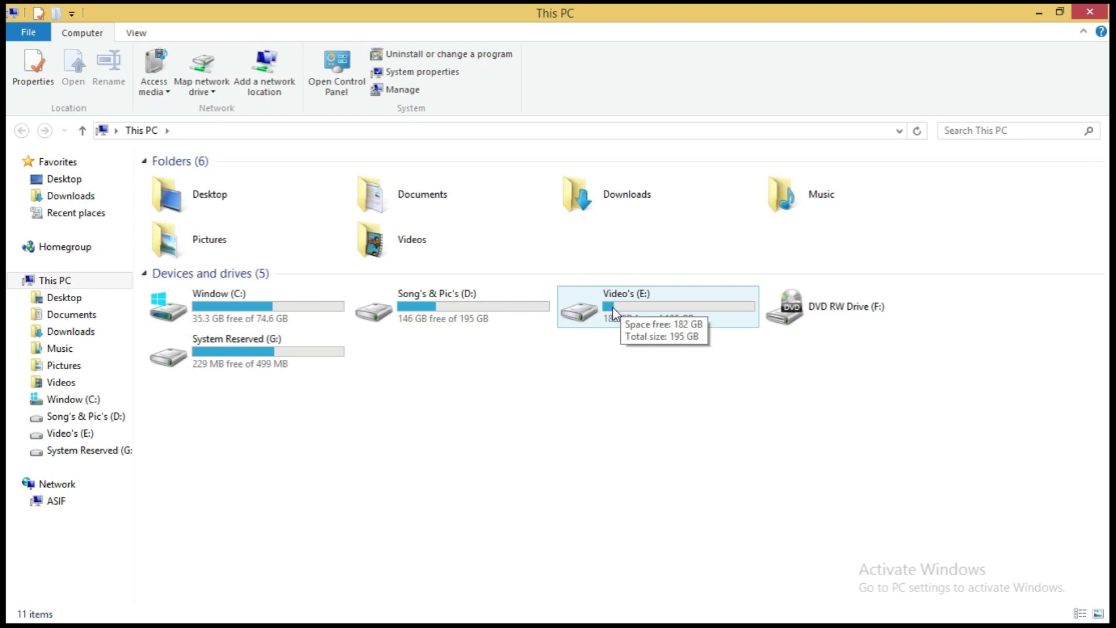
click(614, 313)
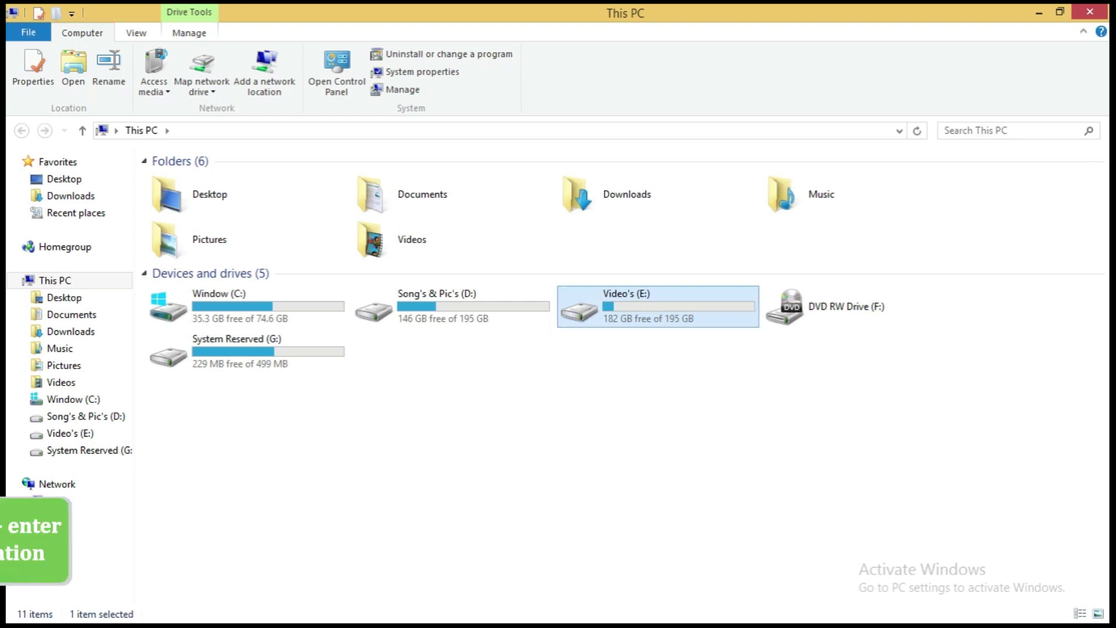
key(alt+Return)
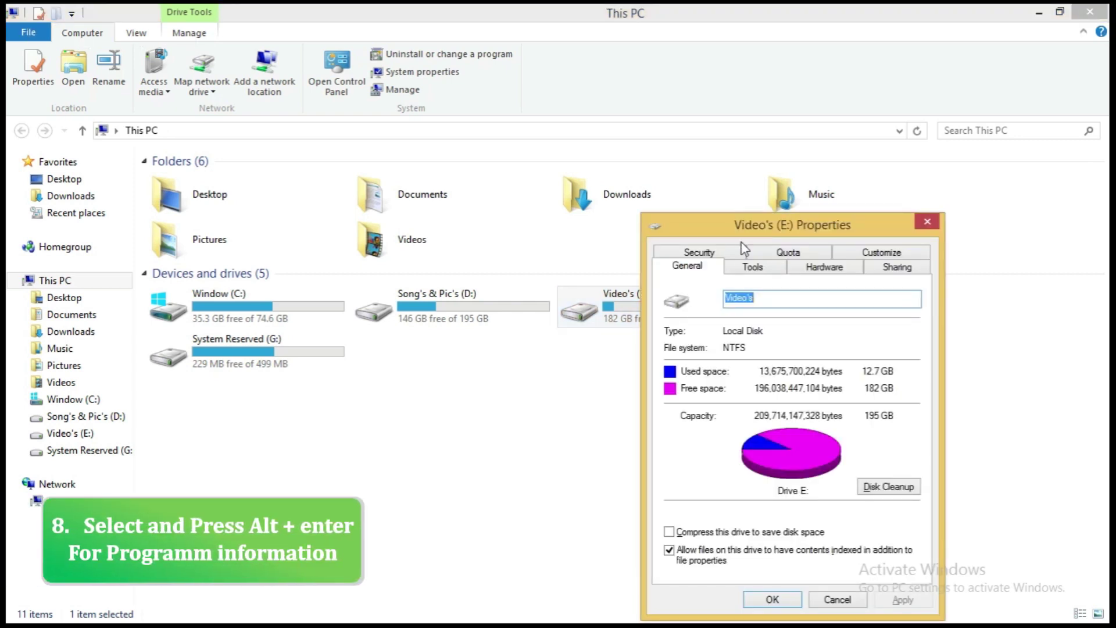
drag(779, 218, 682, 62)
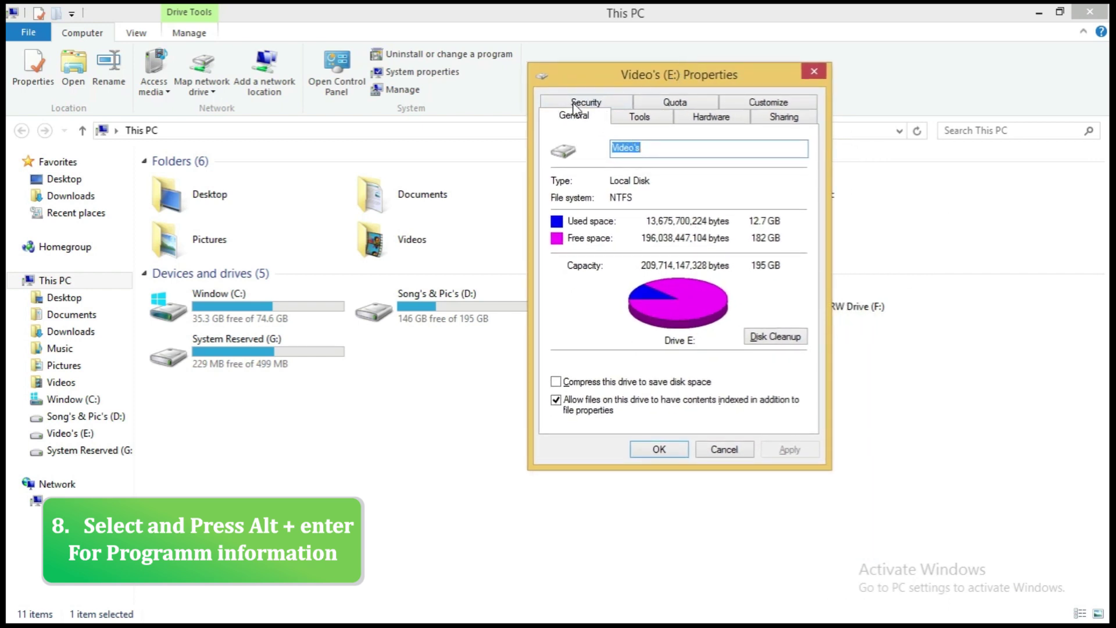
click(814, 72)
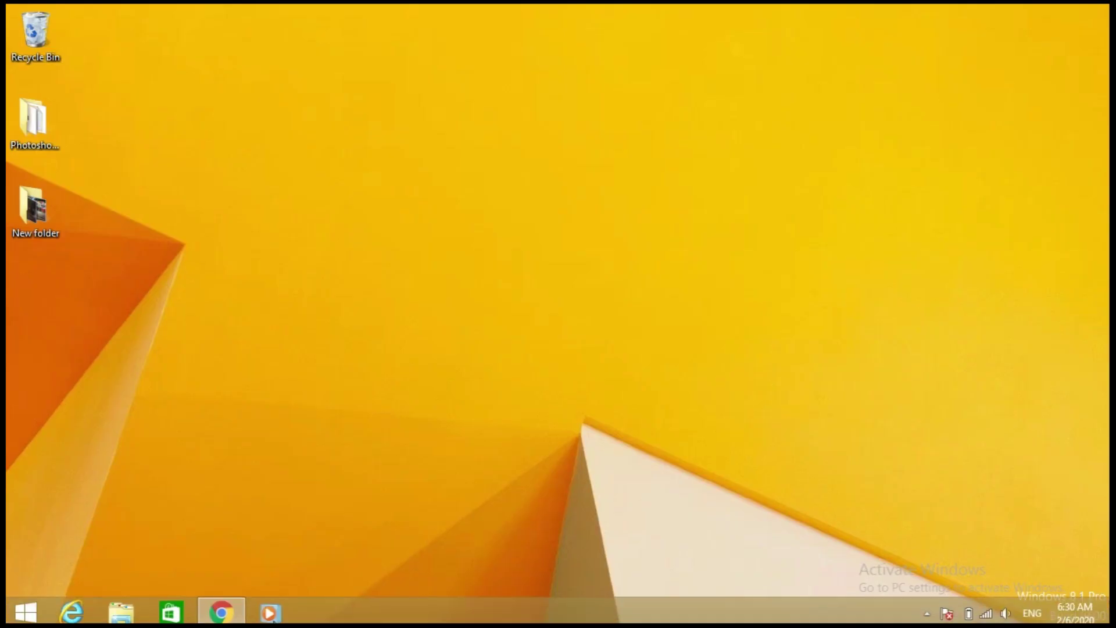
- Search the Start screen for "w", open Microsoft Word 2010 and dismiss the Activation Wizard
click(25, 611)
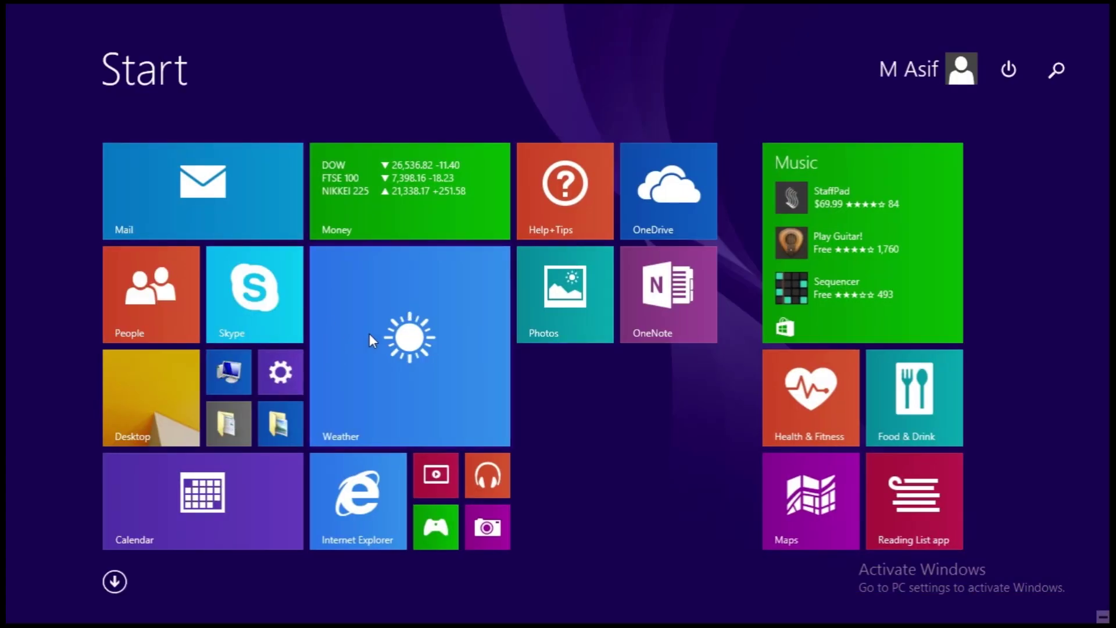
click(1057, 70)
text(wondershare Filmora Scrn)
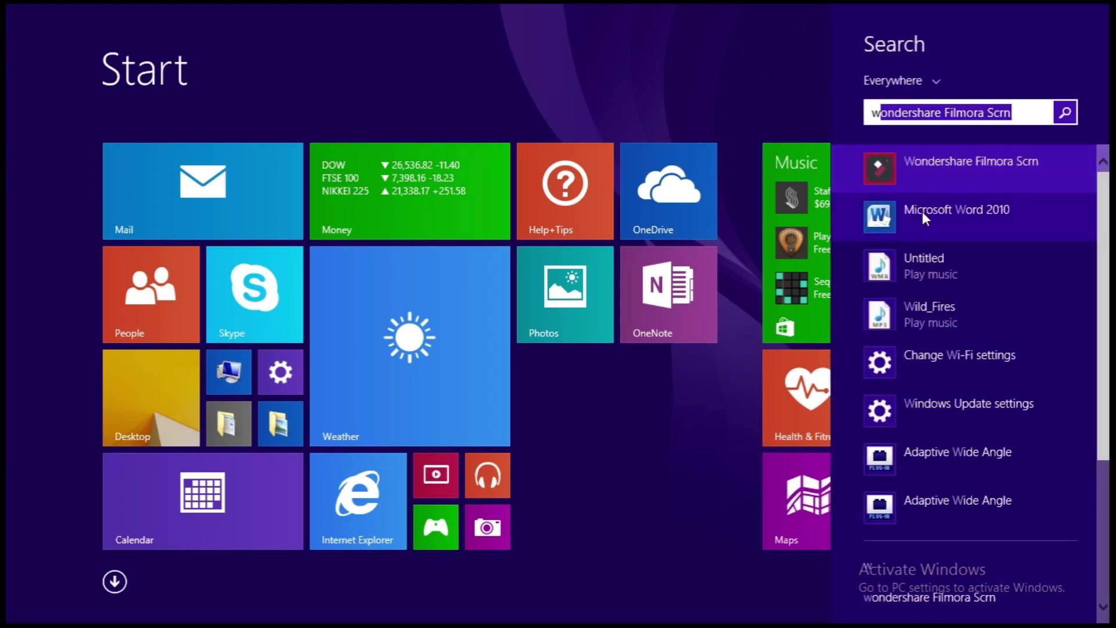
click(921, 209)
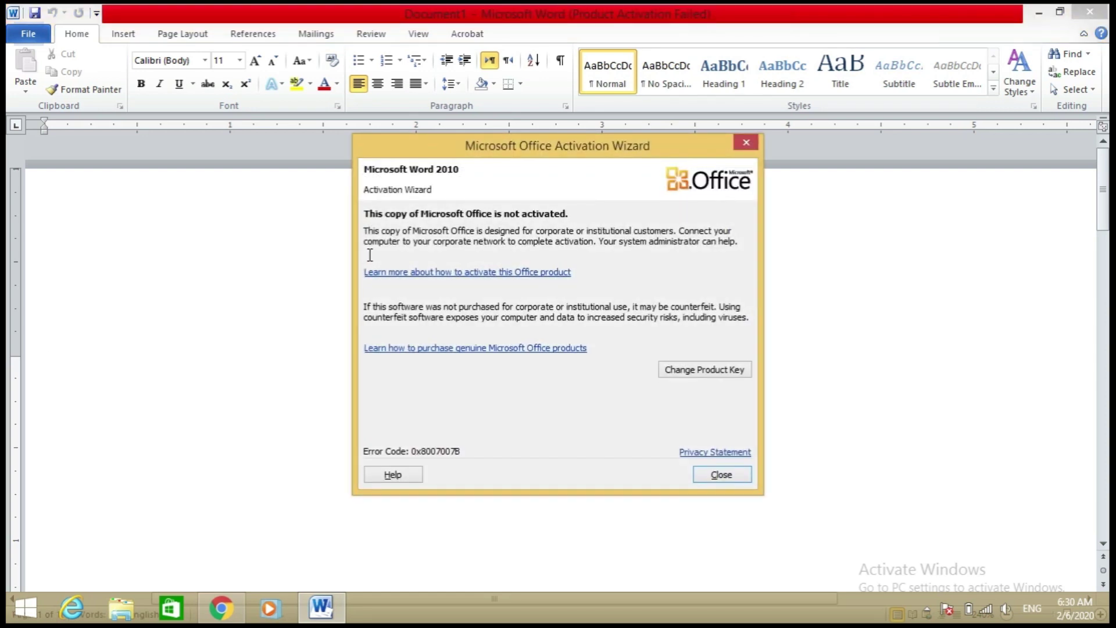
click(721, 474)
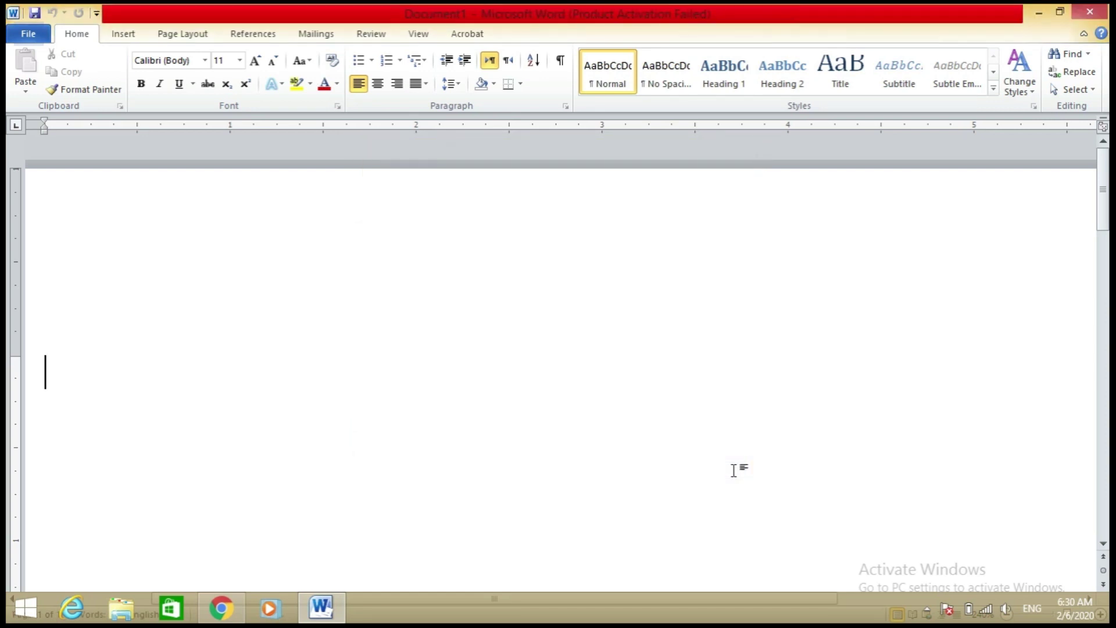
- Write a short "My name is" sentence with the first name in the blank document and copy all of the text
text(My)
text( na)
key(BackSpace)
text(name is Asif)
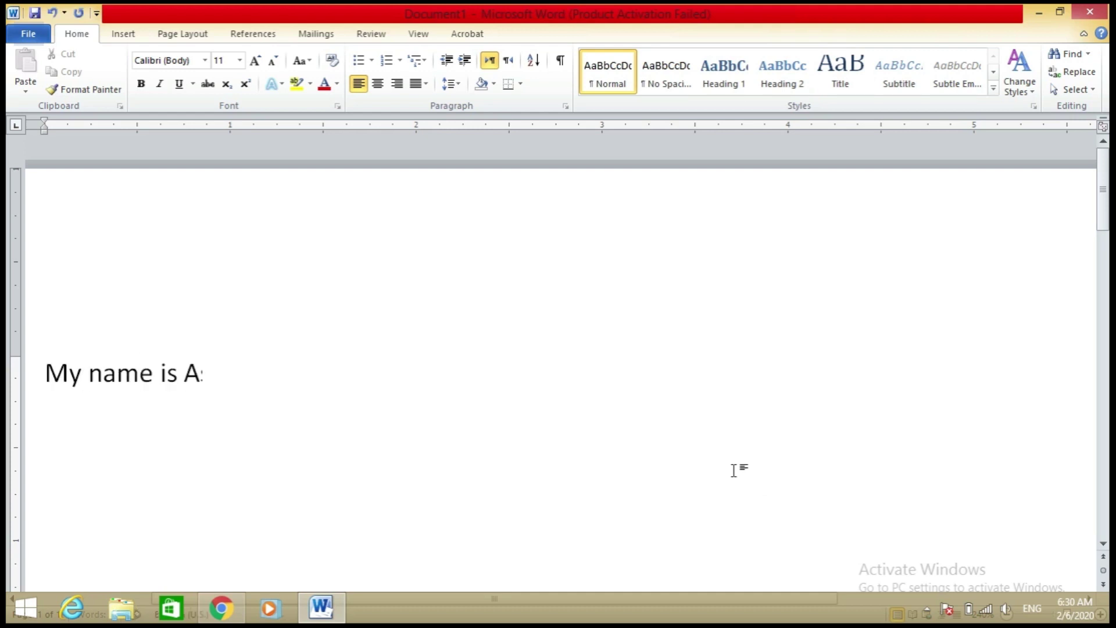
key(Home)
key(ctrl+a)
key(ctrl+c)
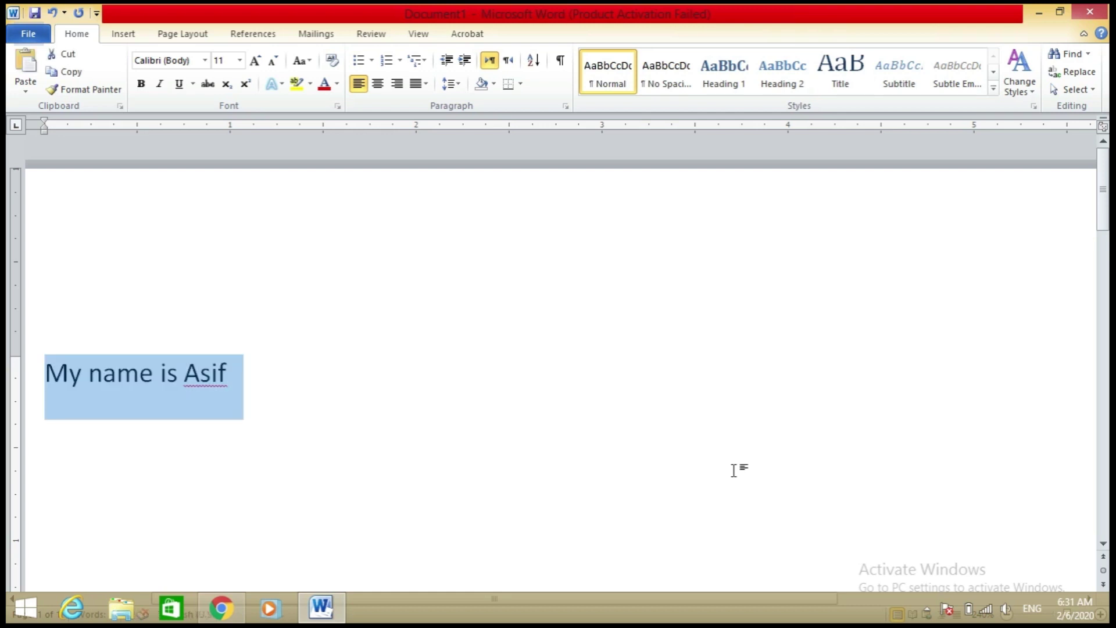
- Paste the copied sentence repeatedly at the end of the text to fill several lines
key(End)
key(ctrl+v)
key(ctrl+v)
key(ctrl+v)
key(ctrl+v)
key(ctrl+v)
key(ctrl+v)
key(ctrl+v)
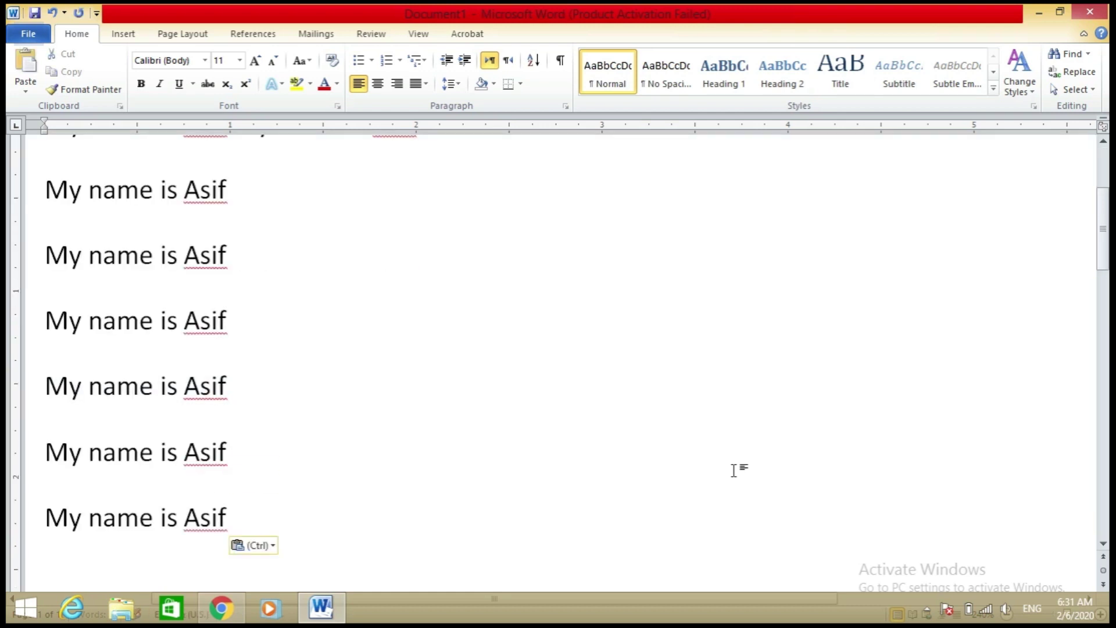
- Remove the line breaks between the pasted sentences to join them into one paragraph, separated by spaces, and return to its start
scroll(733, 470, up, 1)
key(Delete)
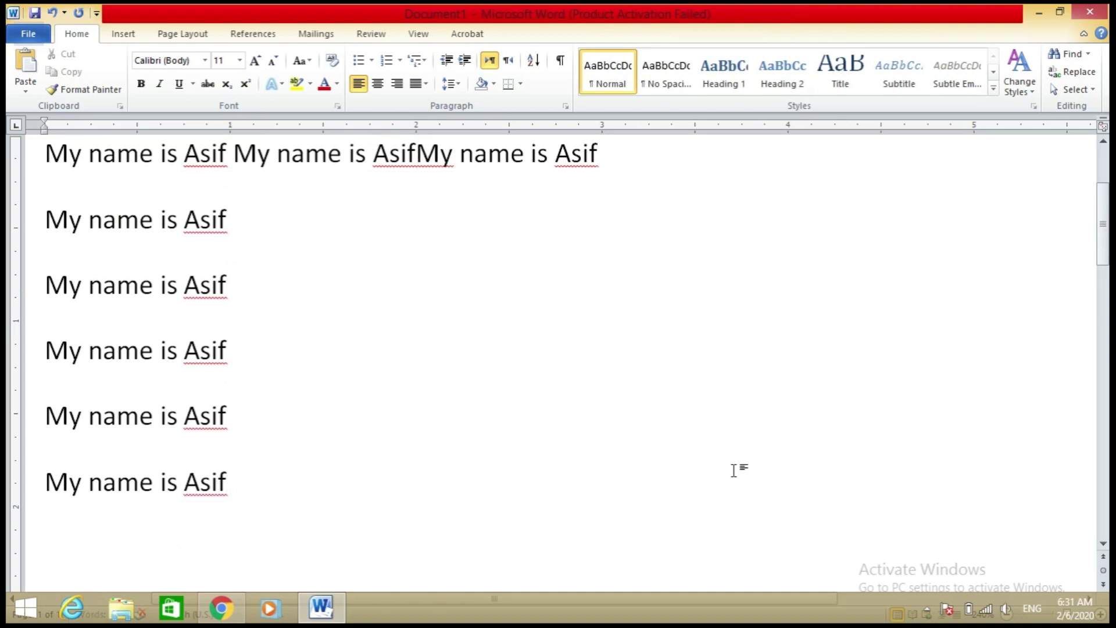
key(End)
key(Delete)
key(End)
key(Delete)
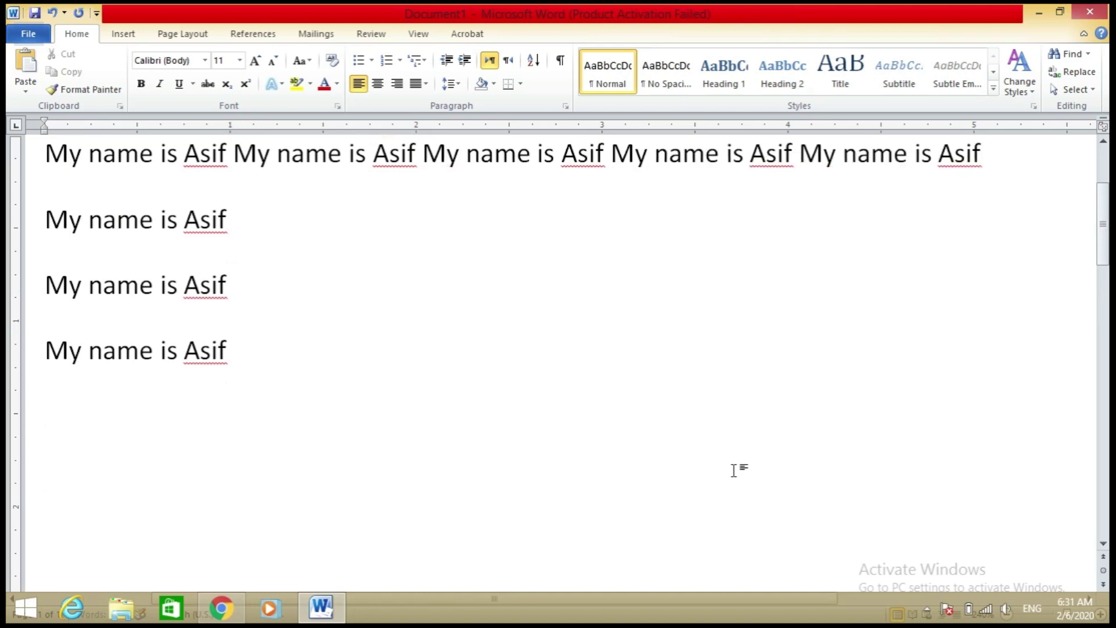
key(End)
key(Delete)
key(End)
key(Delete)
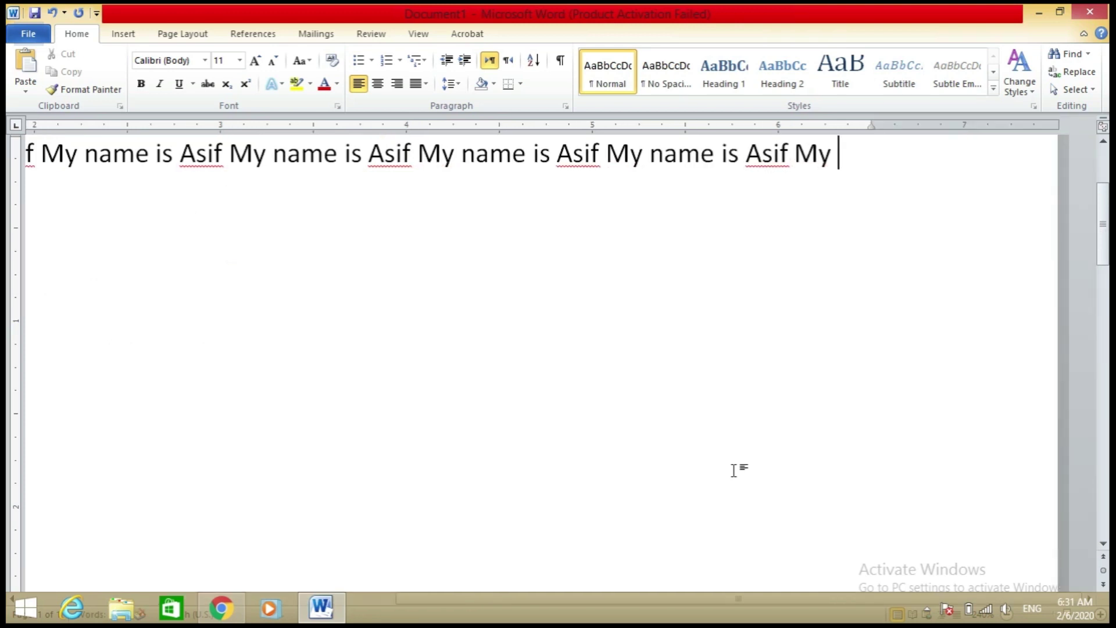
key(Home)
key(Down)
key(End)
key(Delete)
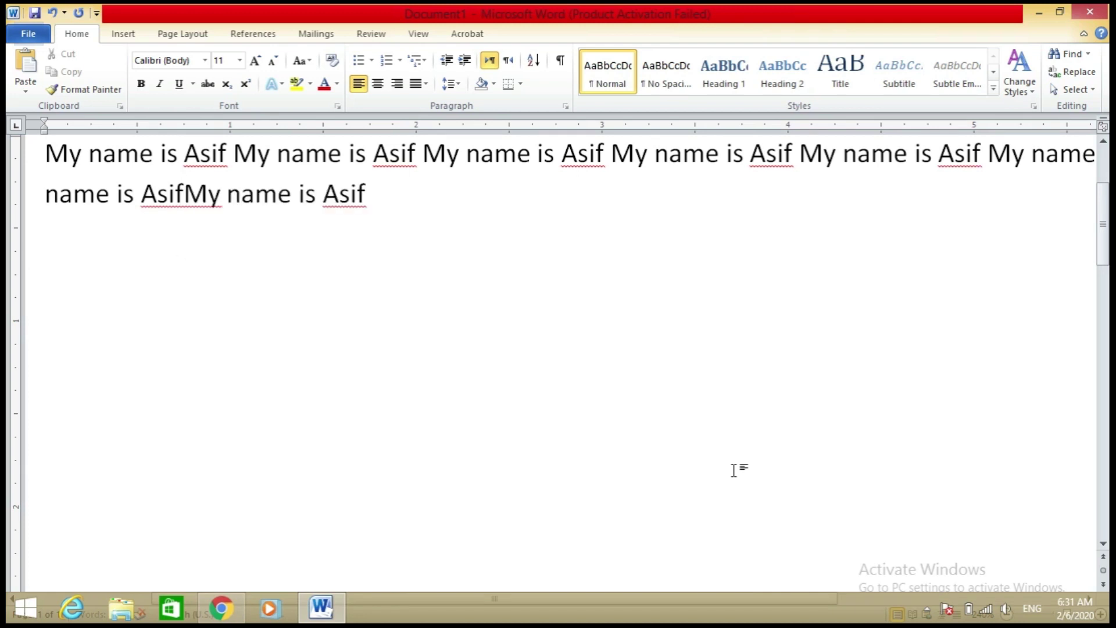
key(End)
key(ctrl+Home)
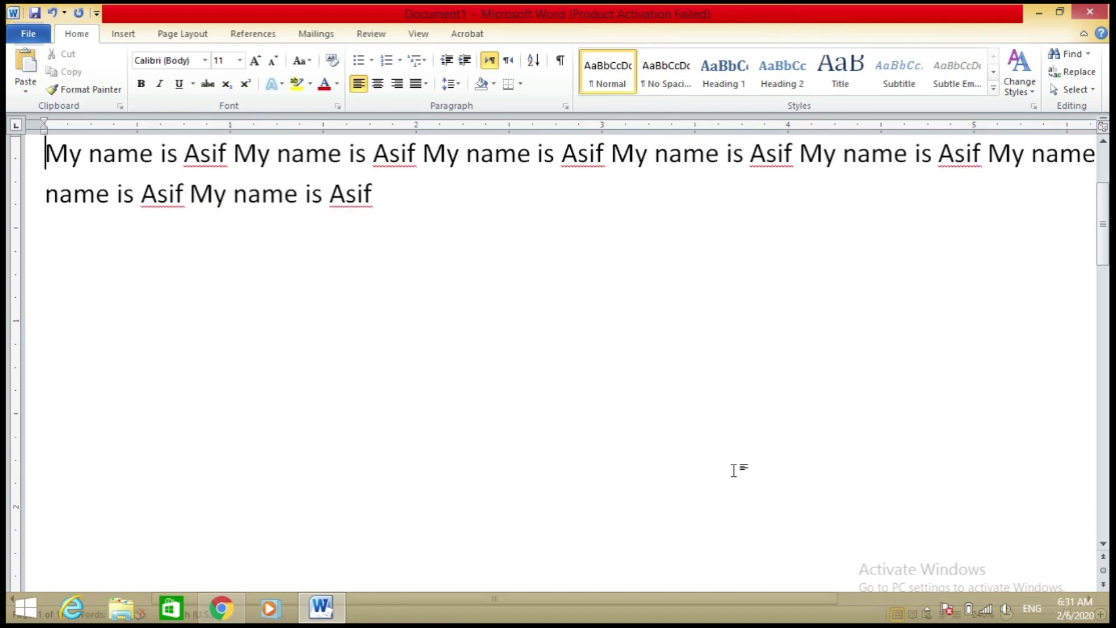
- Select the whole paragraph and change its case to uppercase, to lowercase, and finally to capitalize each word
scroll(737, 470, up, 3)
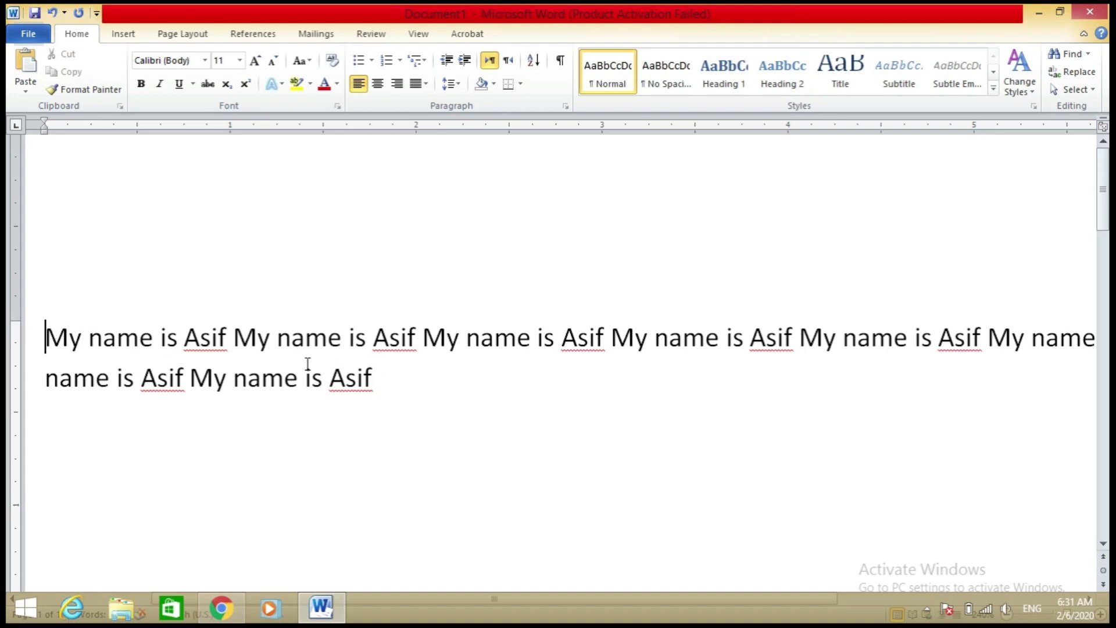
triple_click(374, 378)
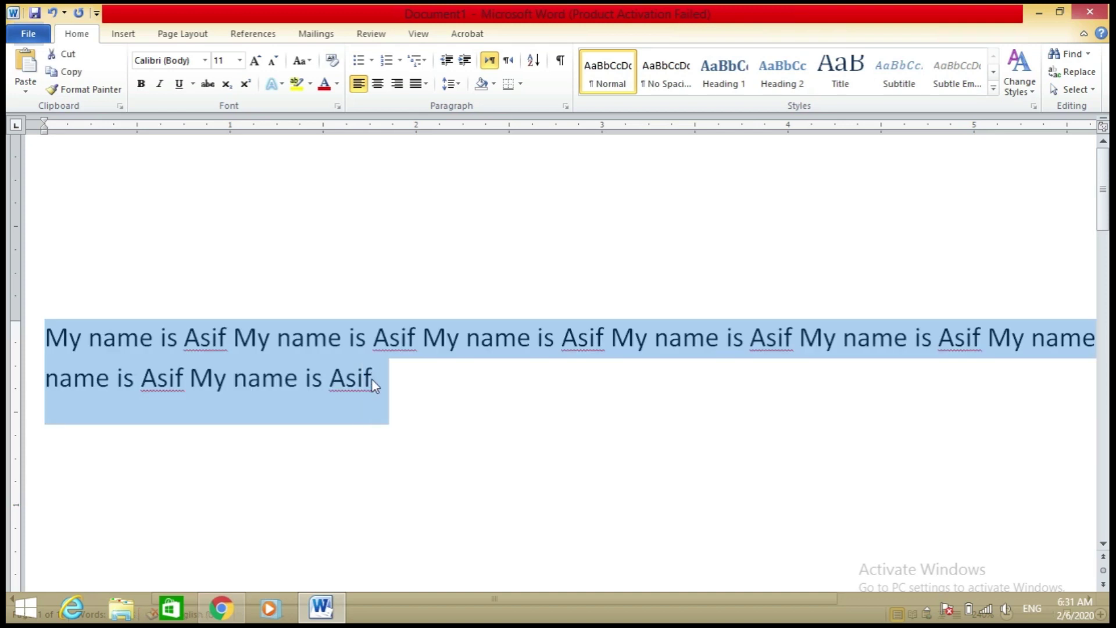
key(shift+F3)
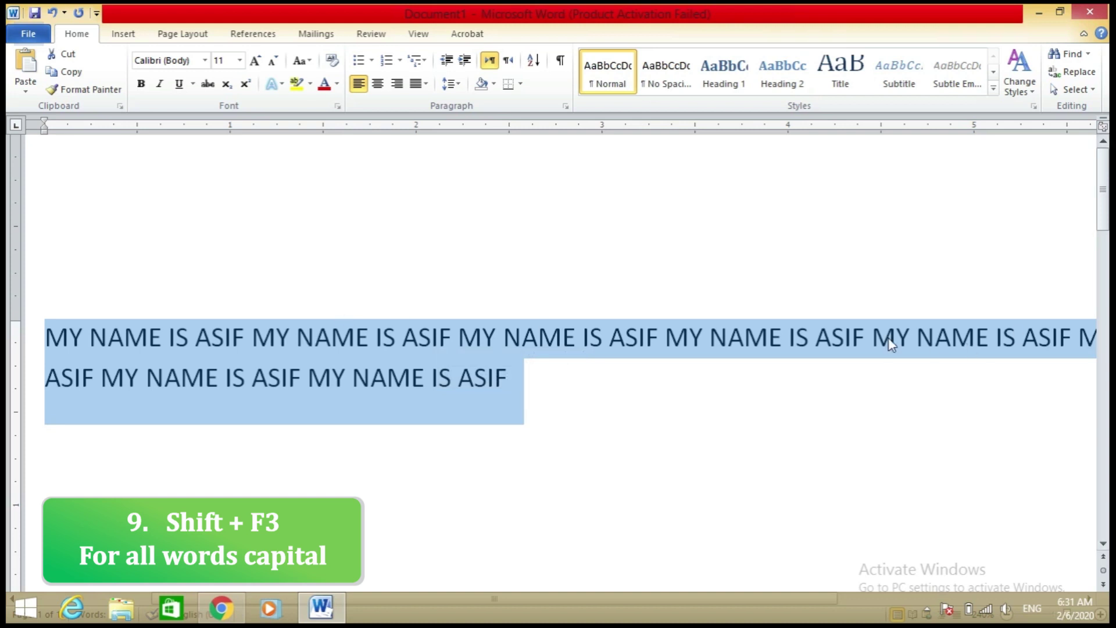
key(shift+F3)
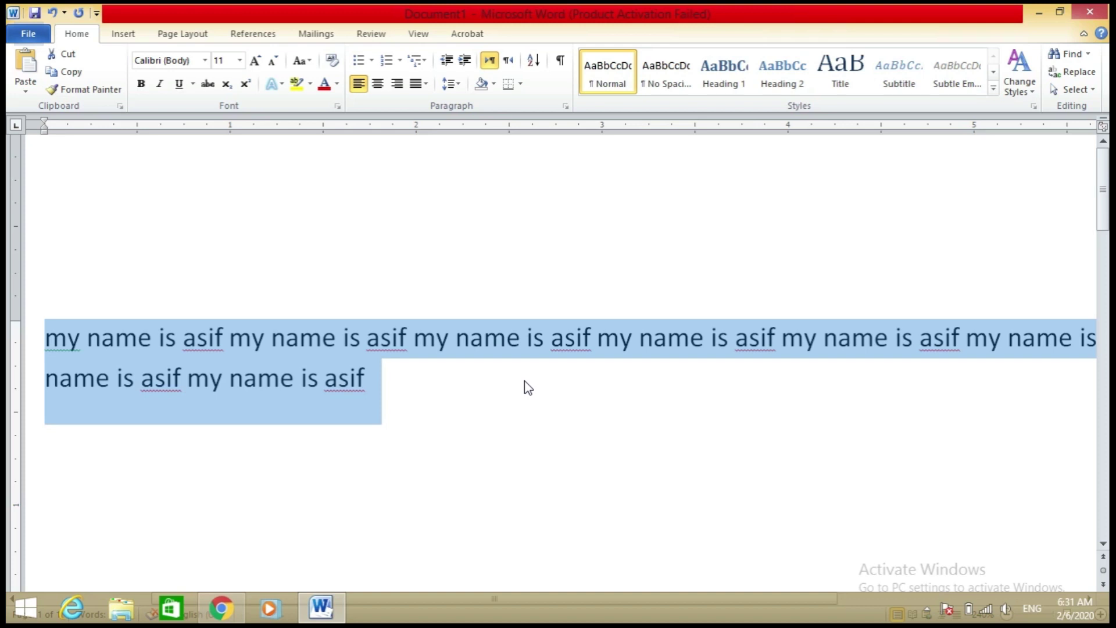
key(shift+F3)
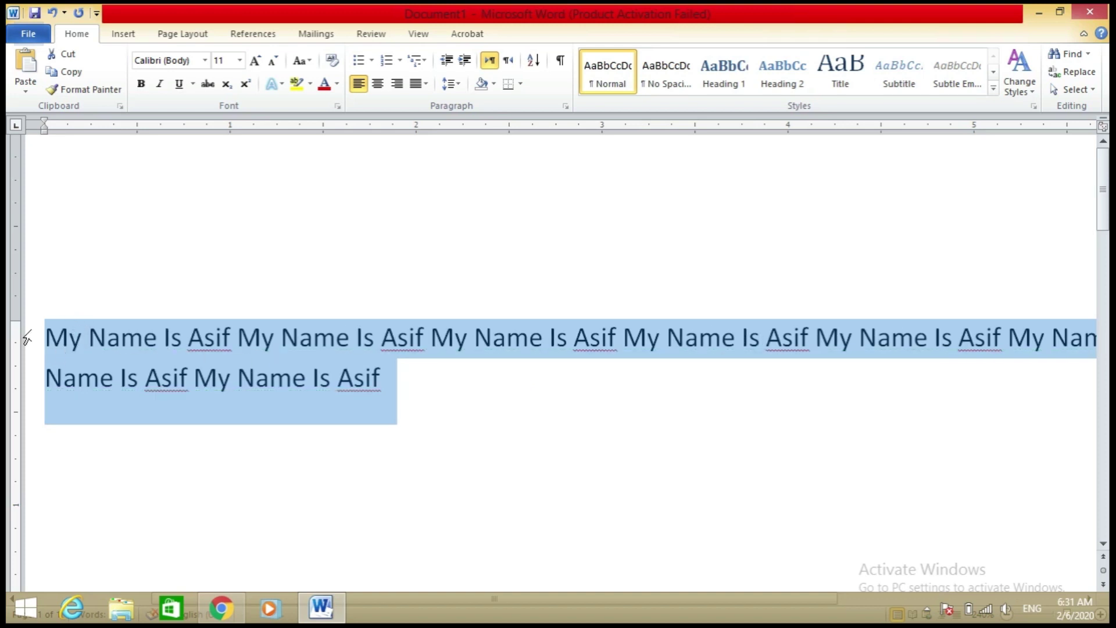
- Close Word without saving the document and refresh the desktop twice
click(1083, 12)
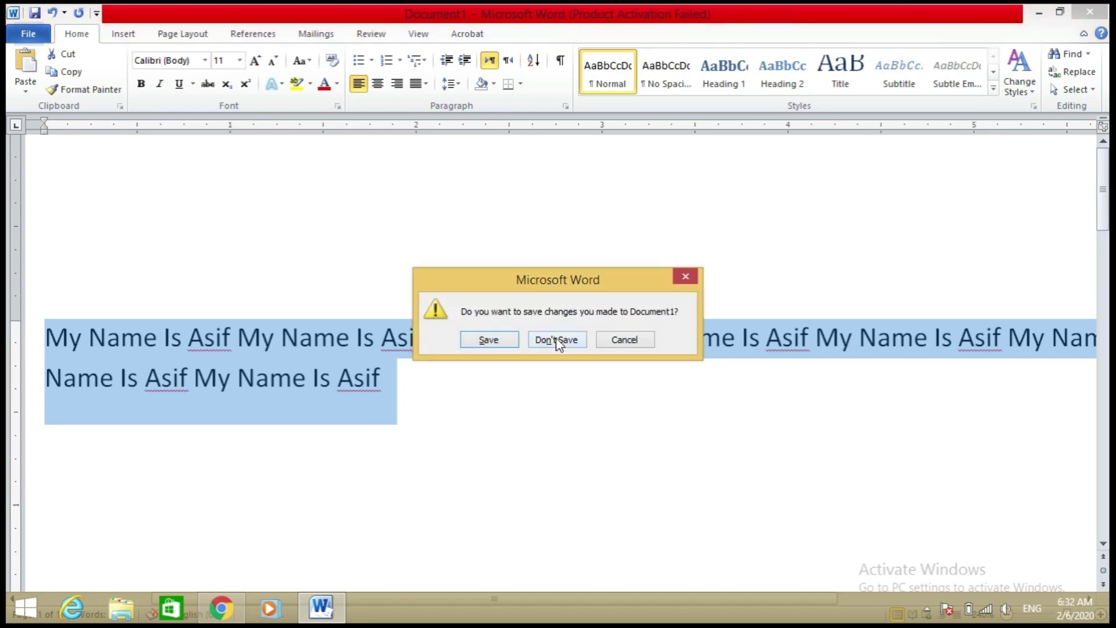
click(557, 339)
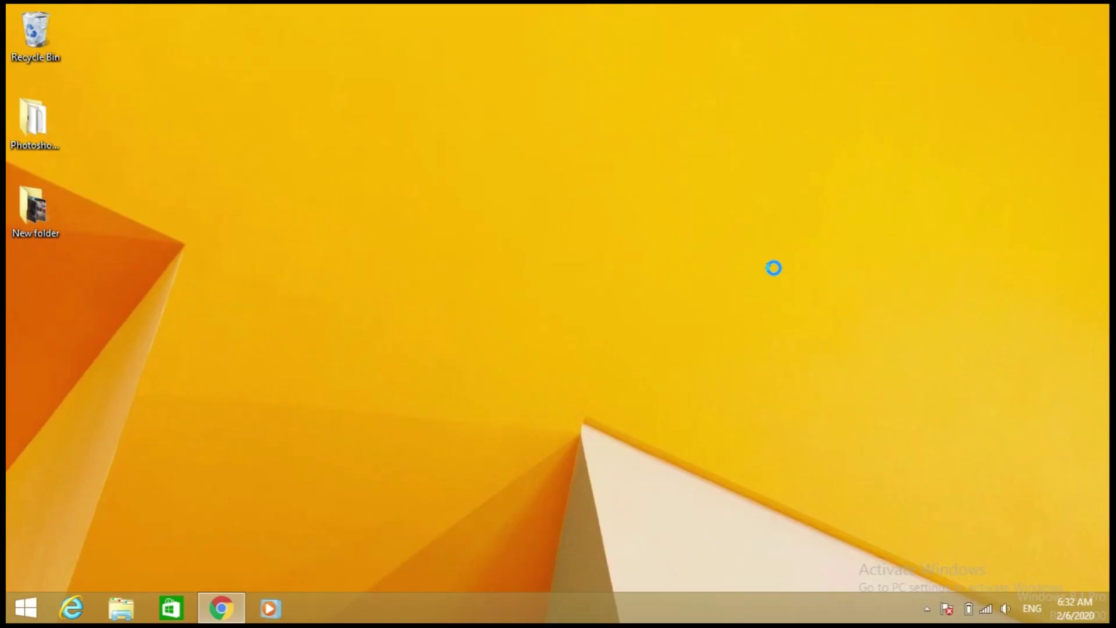
right_click(504, 236)
click(530, 279)
right_click(511, 202)
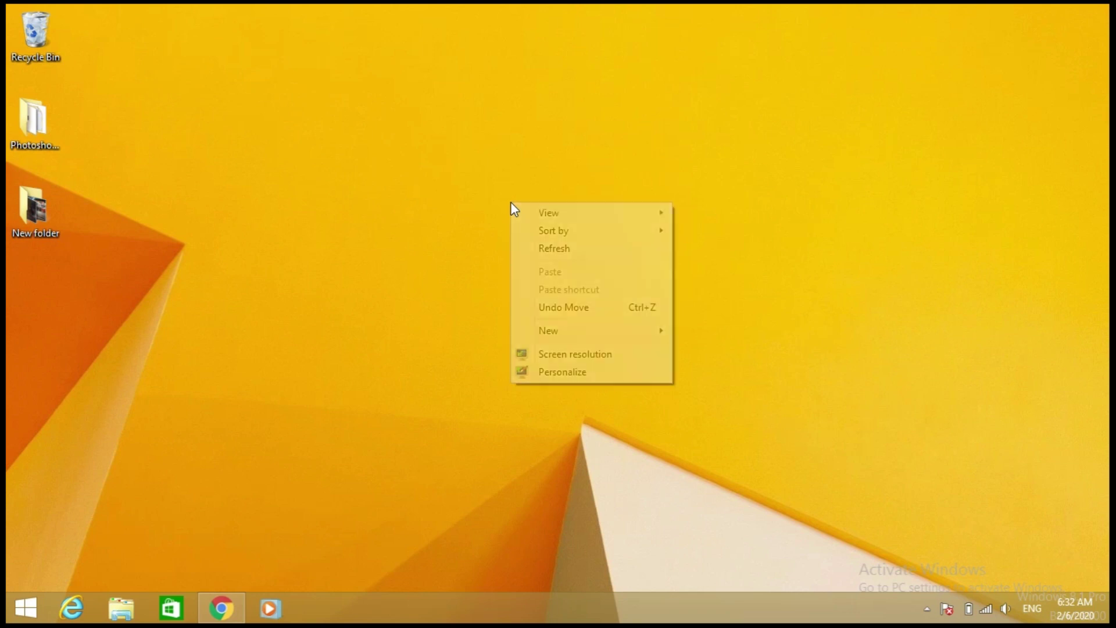
click(538, 249)
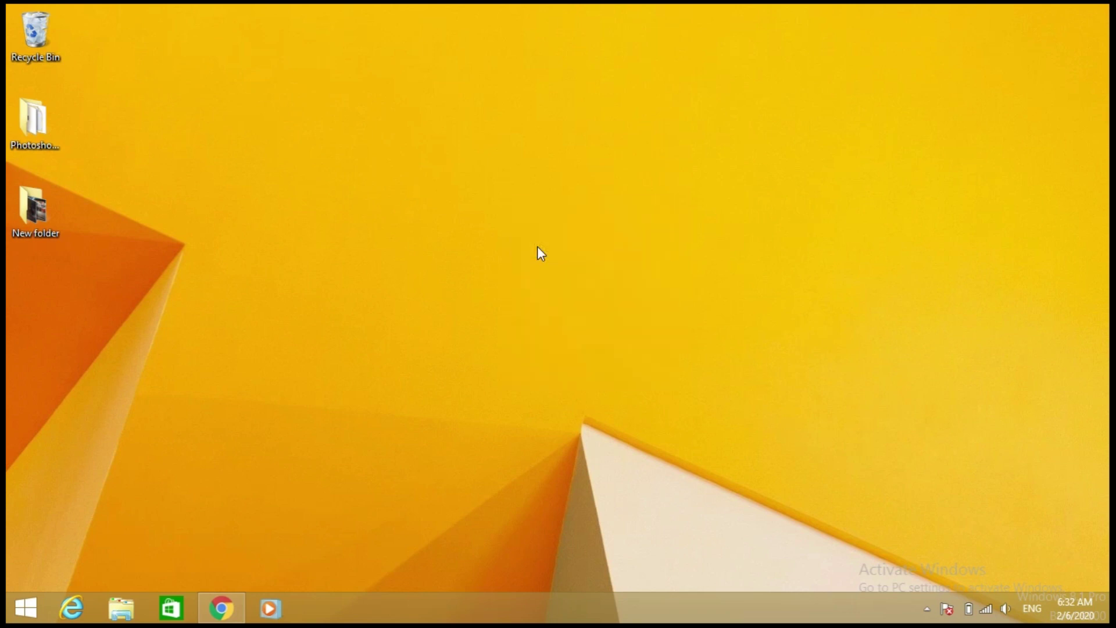